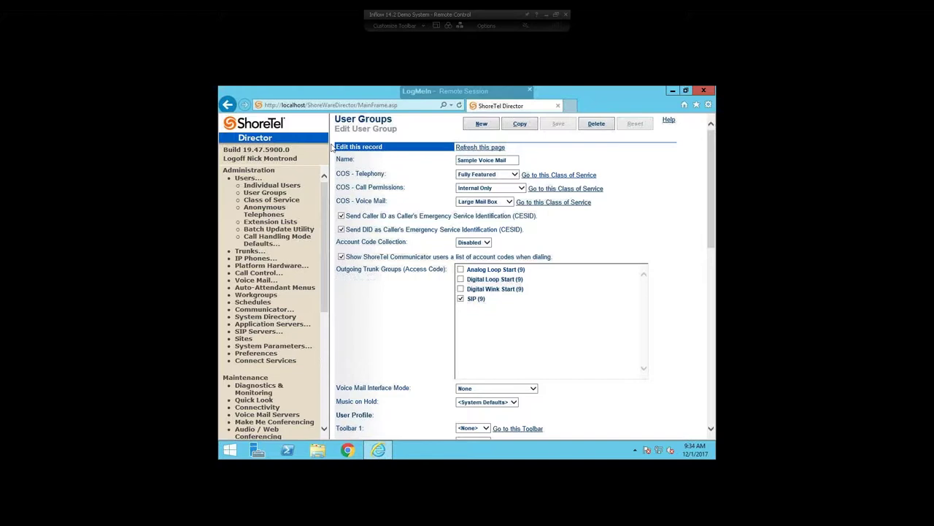
# Review the user group's COS - Telephony setting, then open the Large Mail Box voice mail permissions.
pyautogui.moveTo(395, 120); pyautogui.dragTo(337, 124)
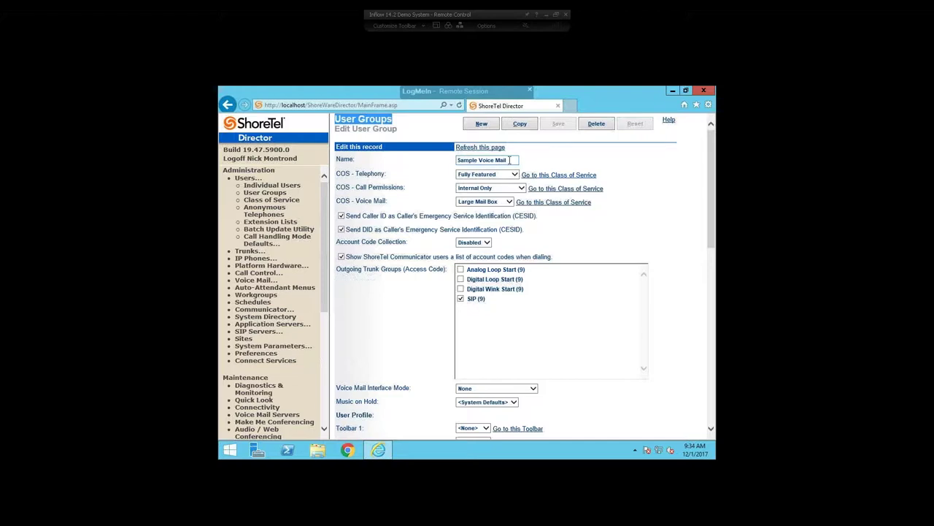
pyautogui.moveTo(509, 159); pyautogui.dragTo(460, 162)
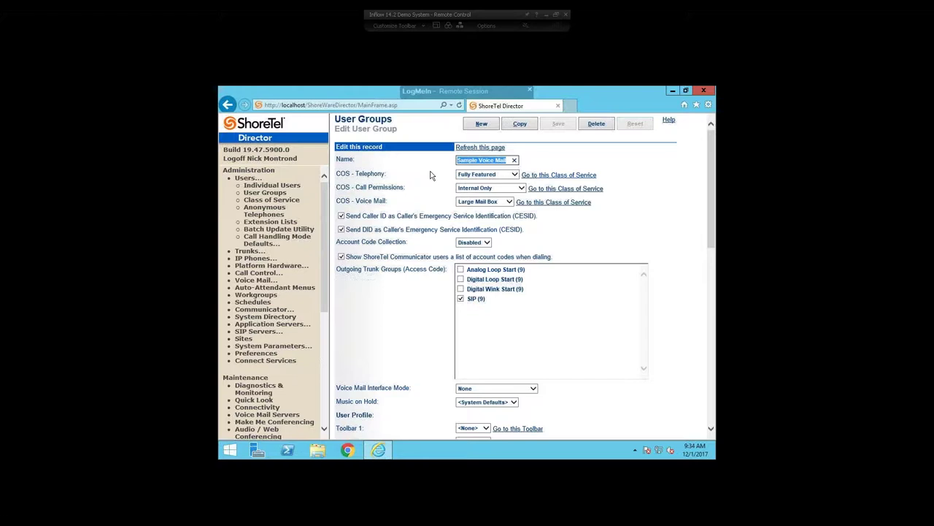
pyautogui.moveTo(337, 174); pyautogui.dragTo(378, 176)
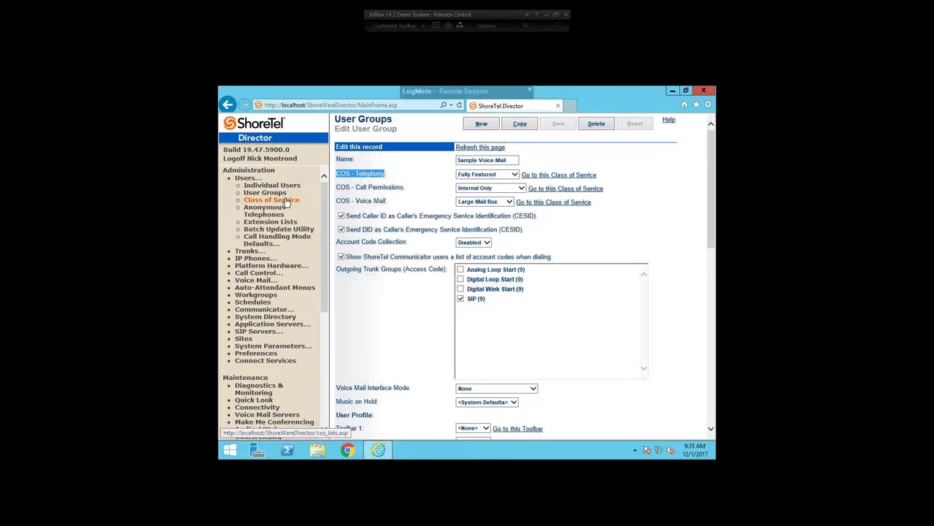
pyautogui.click(286, 202)
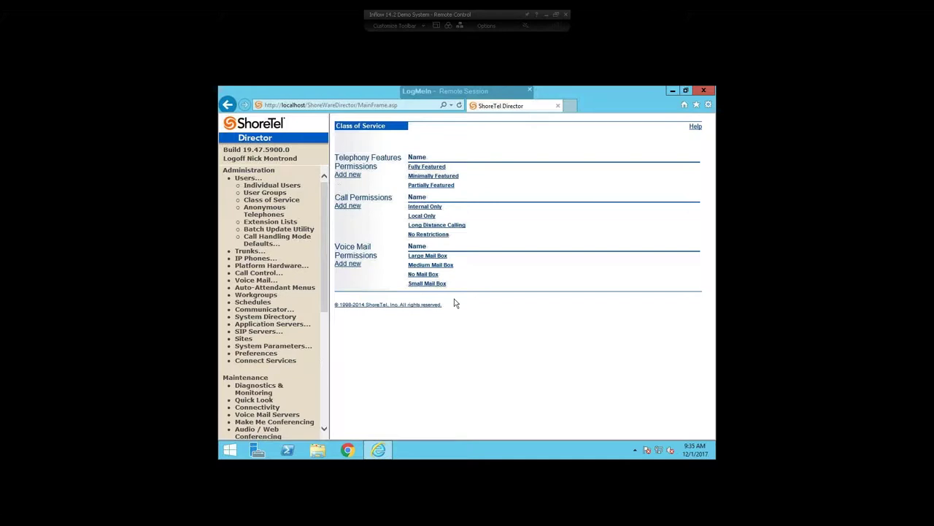
pyautogui.click(438, 256)
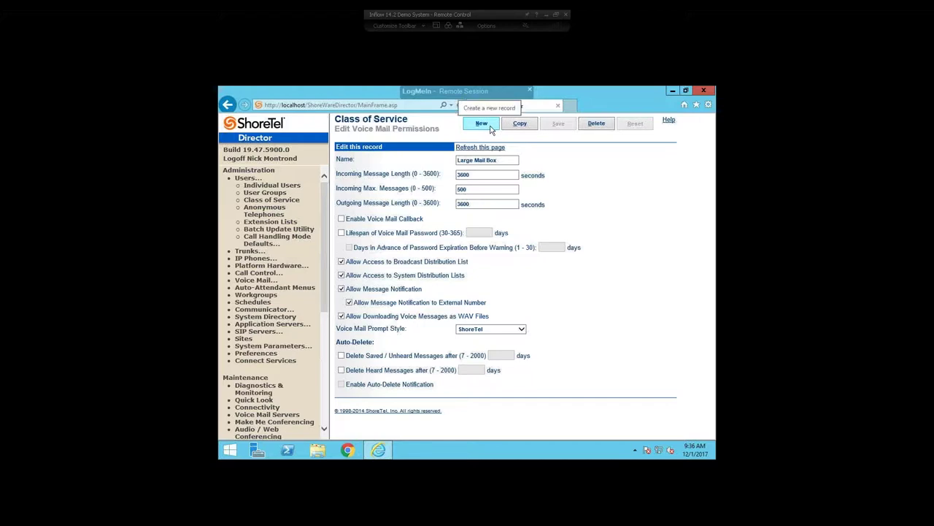
# Create a new voice mail class of service named 'Training COS' with default 300-second, 50-message limits.
pyautogui.click(490, 129)
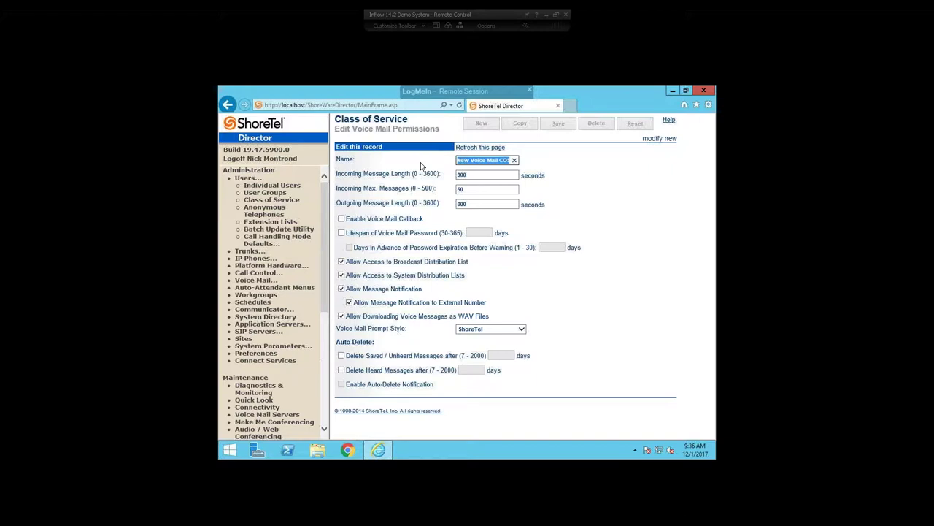
pyautogui.write('Training COS')
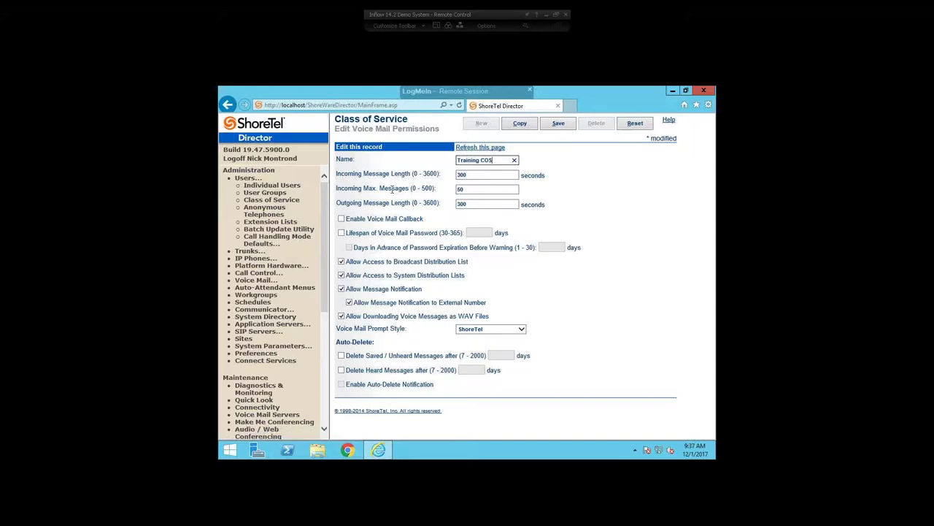
pyautogui.moveTo(337, 171); pyautogui.dragTo(548, 205)
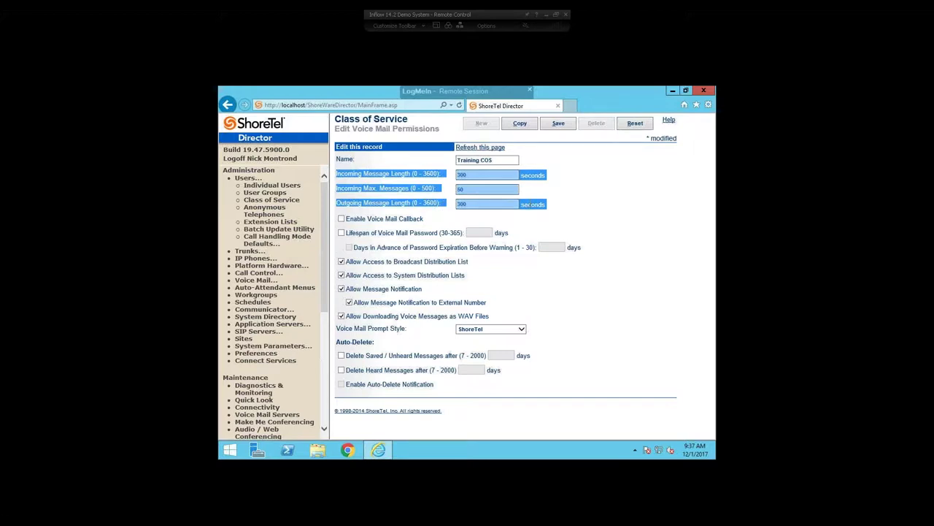
pyautogui.click(593, 205)
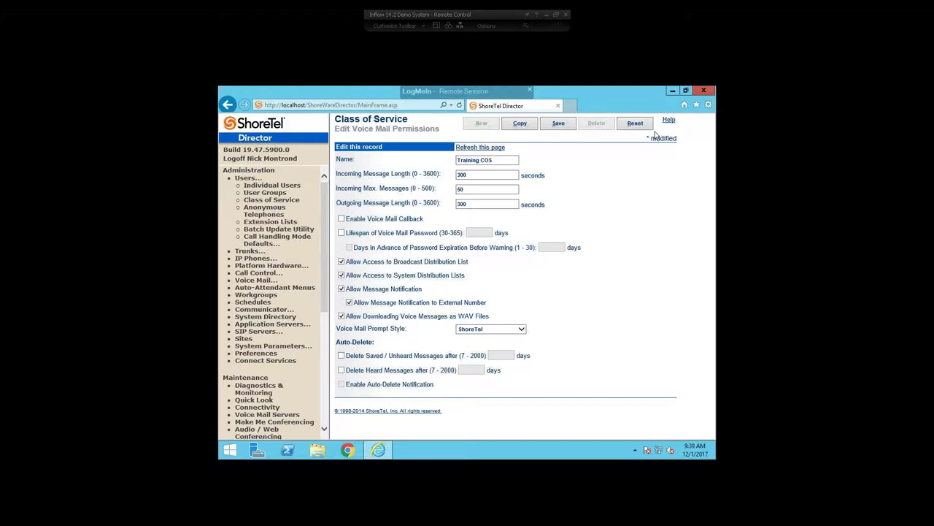
pyautogui.moveTo(441, 189); pyautogui.dragTo(410, 188)
pyautogui.click(431, 203)
pyautogui.moveTo(431, 203); pyautogui.dragTo(337, 203)
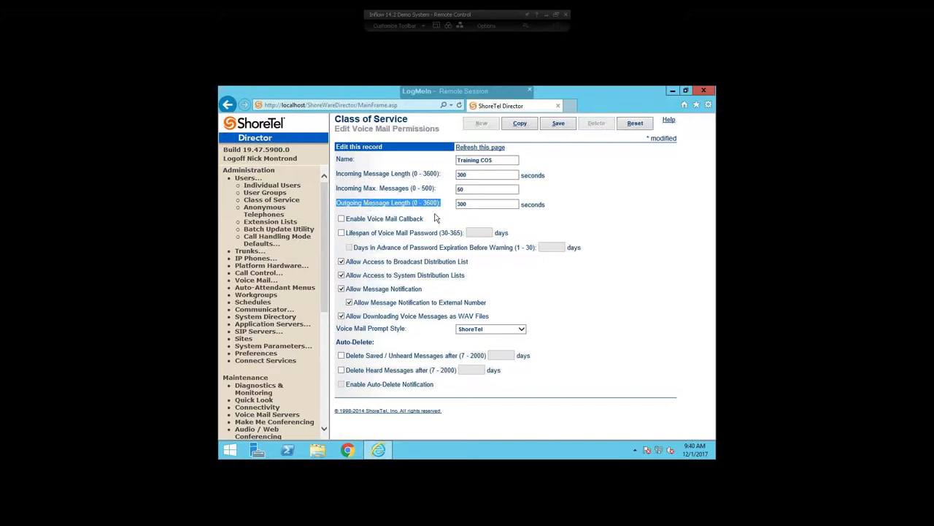
pyautogui.moveTo(432, 219); pyautogui.dragTo(348, 224)
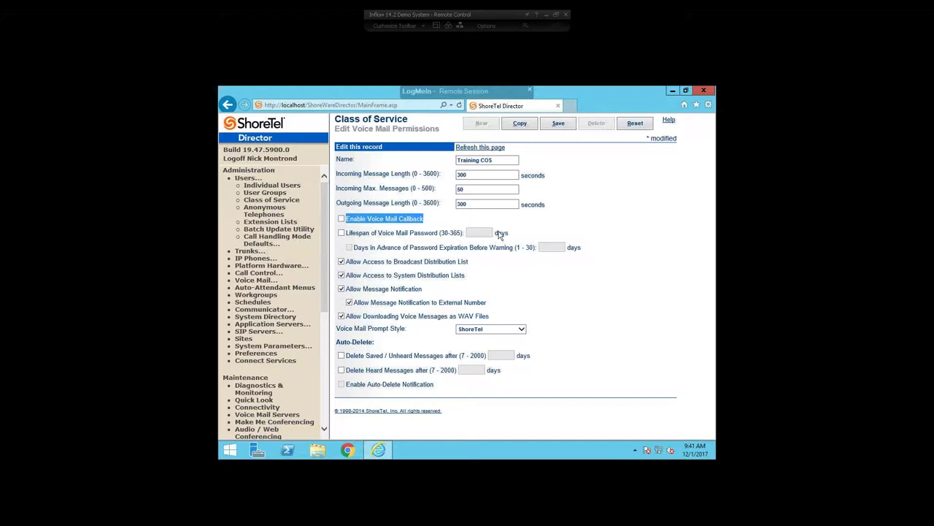
pyautogui.click(511, 239)
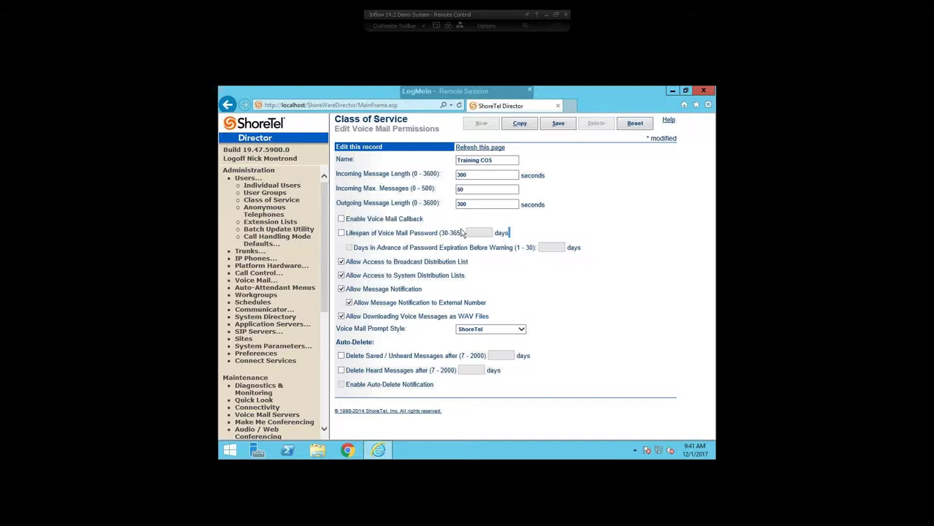
pyautogui.moveTo(463, 233); pyautogui.dragTo(346, 234)
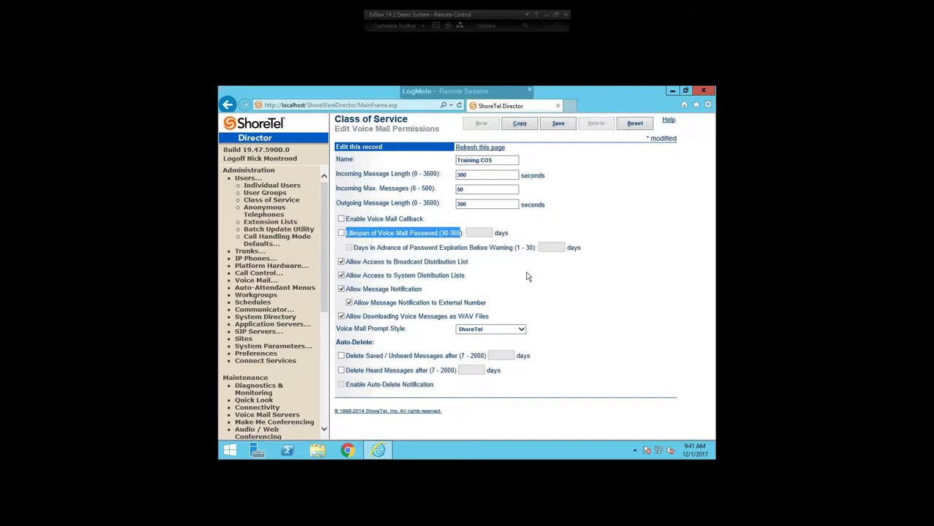
# Enable Lifespan of Voice Mail Password and set it to 30 days.
pyautogui.click(371, 233)
pyautogui.click(341, 232)
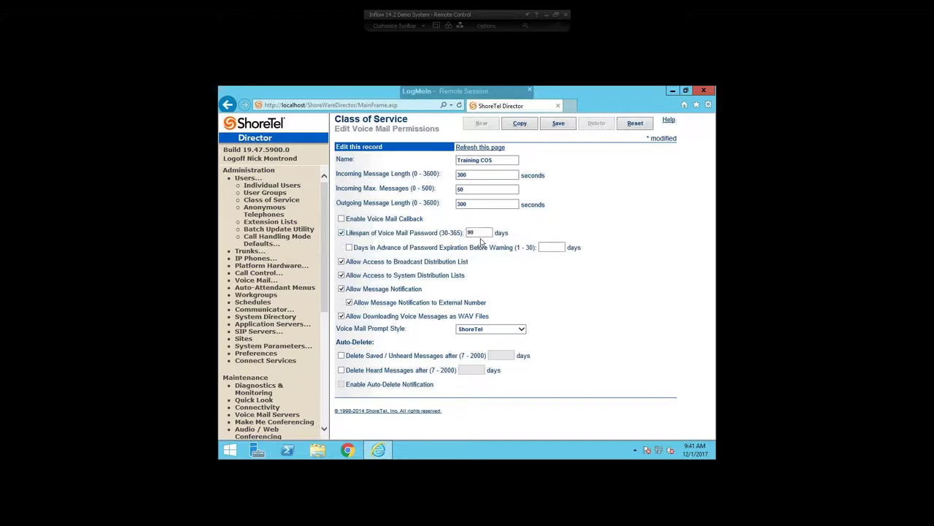
pyautogui.write('30')
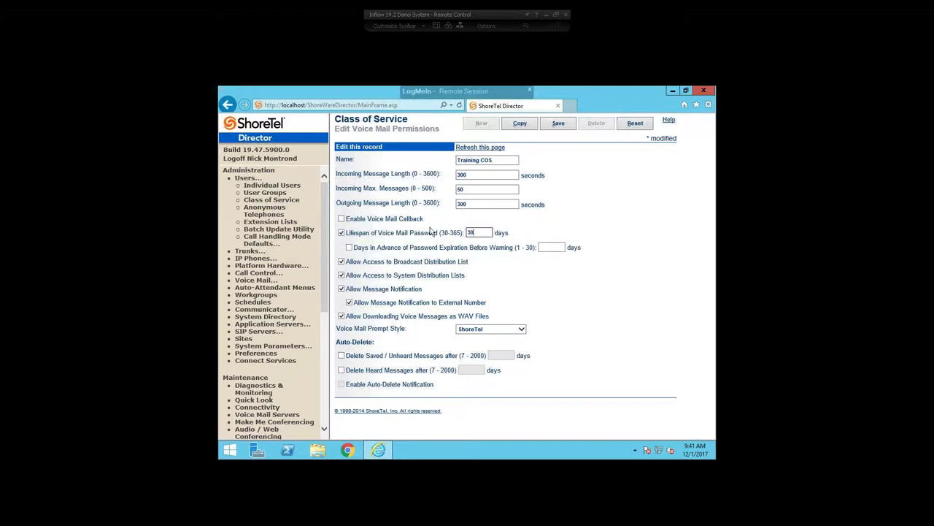
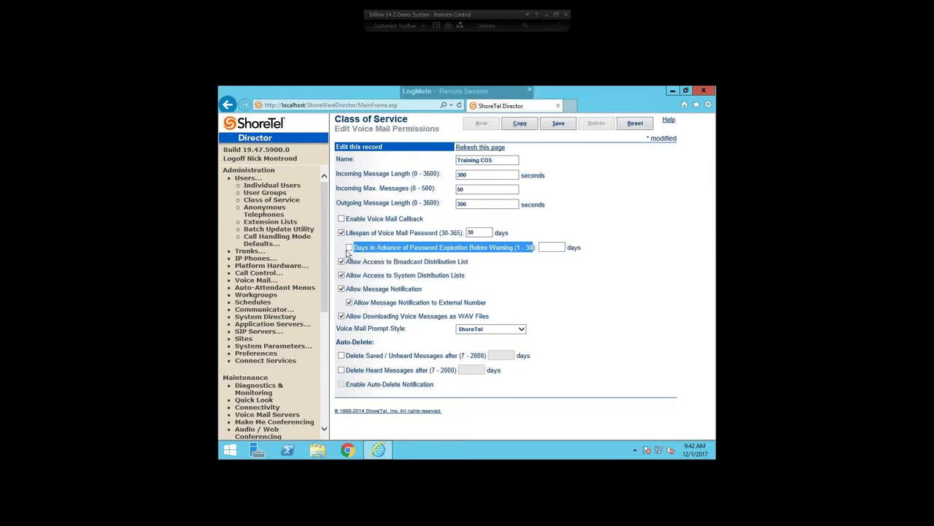
# Enable the password expiration warning and set it to 5 days in advance.
pyautogui.click(350, 248)
pyautogui.press('Tab')
pyautogui.write('5')
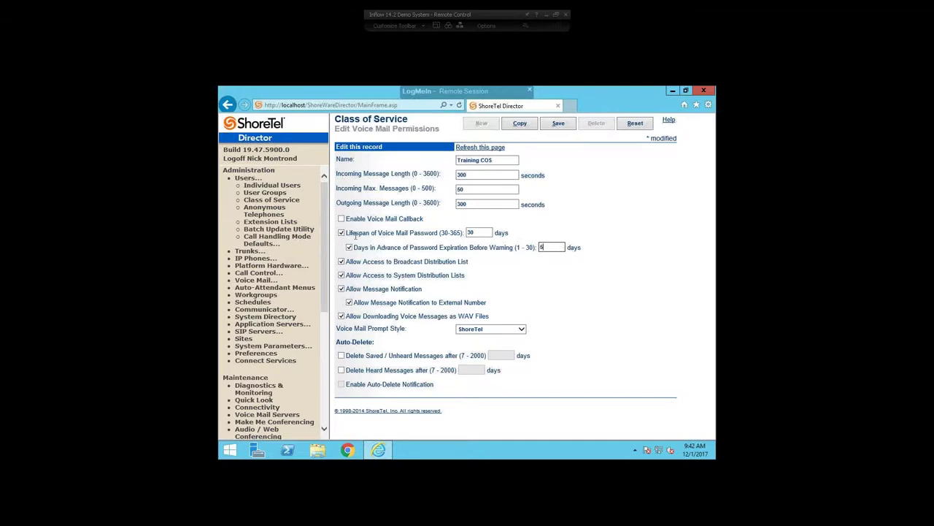
pyautogui.moveTo(469, 261); pyautogui.dragTo(351, 265)
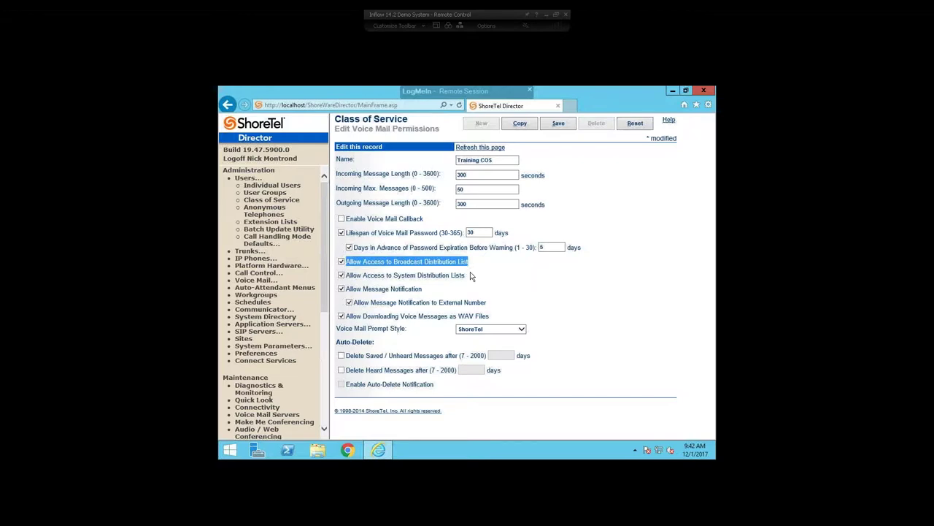
pyautogui.moveTo(464, 274); pyautogui.dragTo(352, 281)
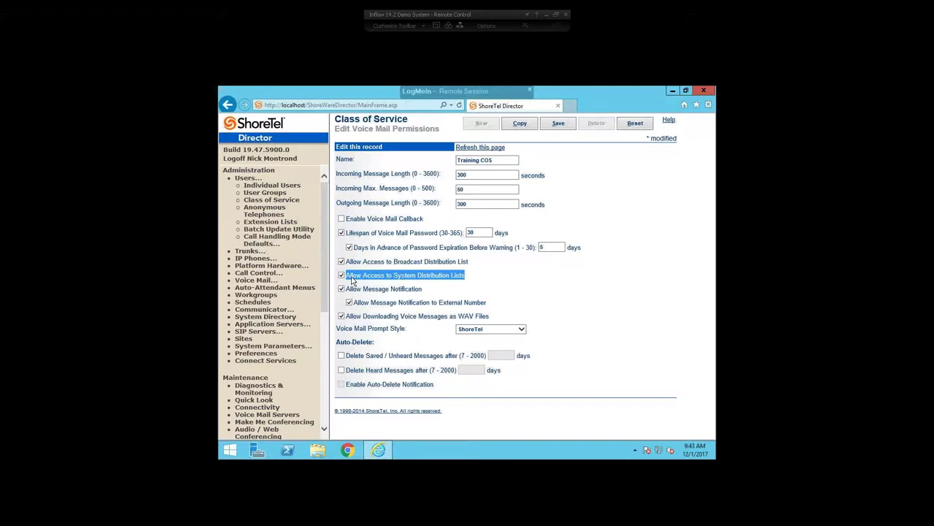
pyautogui.moveTo(422, 289); pyautogui.dragTo(346, 289)
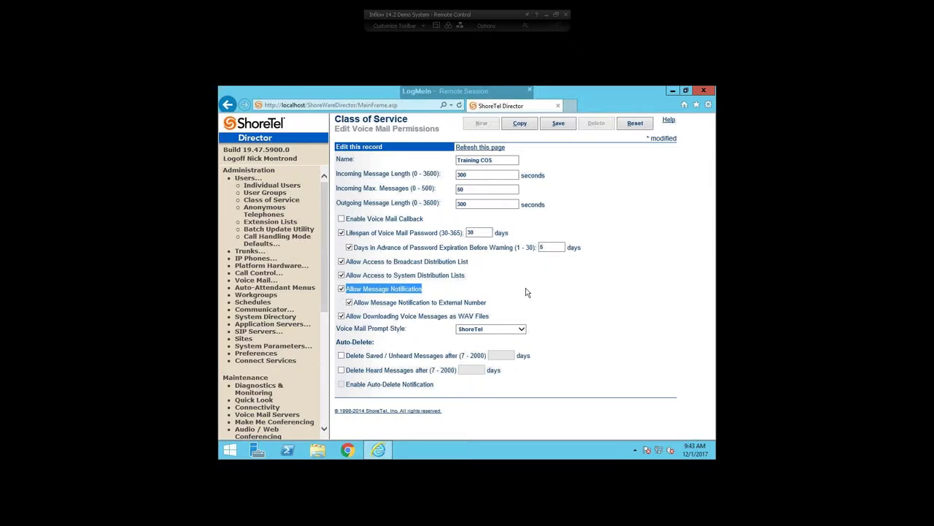
pyautogui.moveTo(487, 303); pyautogui.dragTo(353, 305)
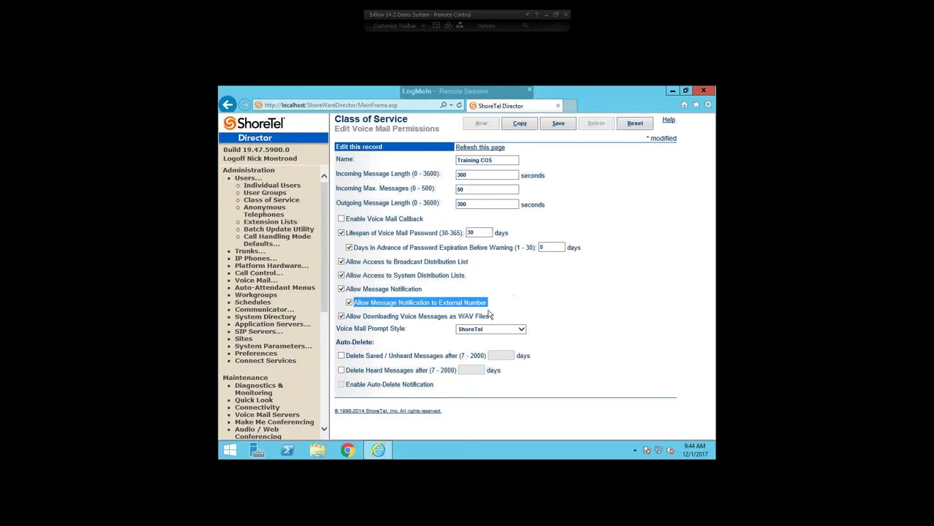
pyautogui.moveTo(490, 317); pyautogui.dragTo(357, 324)
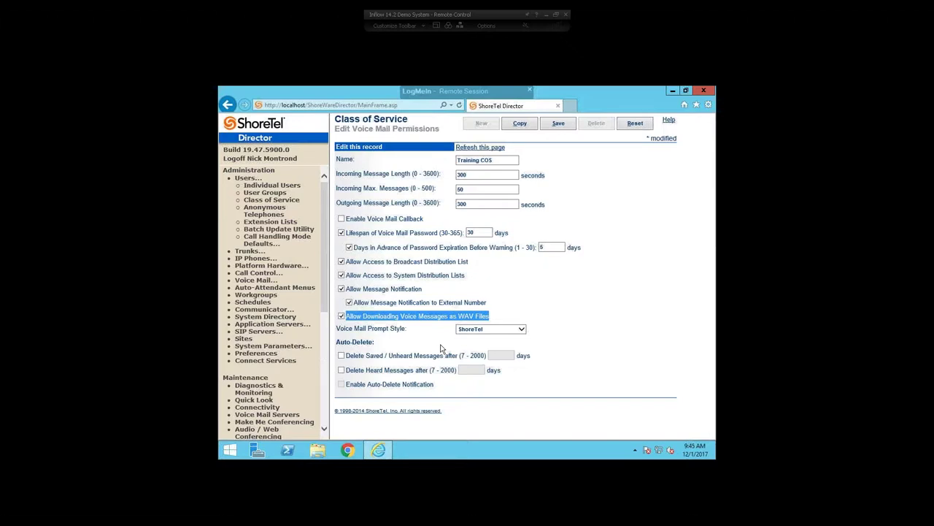
pyautogui.click(469, 346)
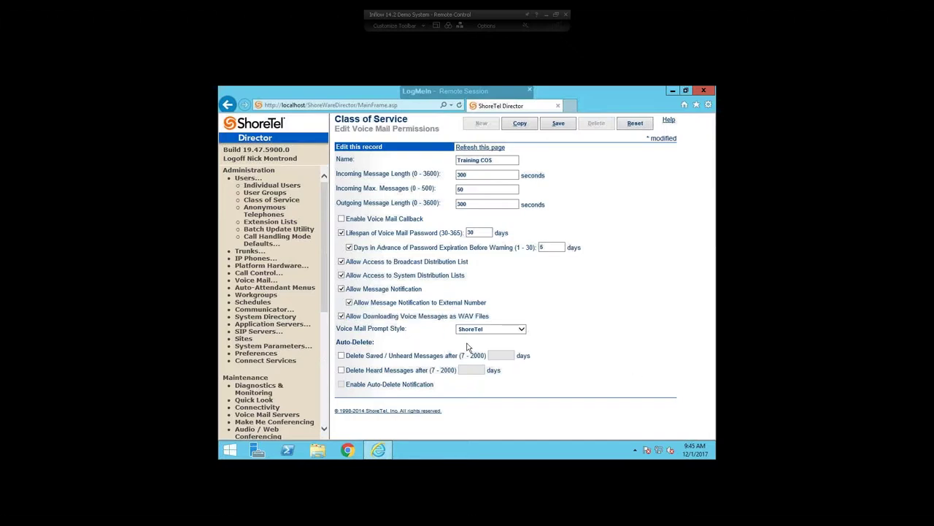
pyautogui.click(521, 329)
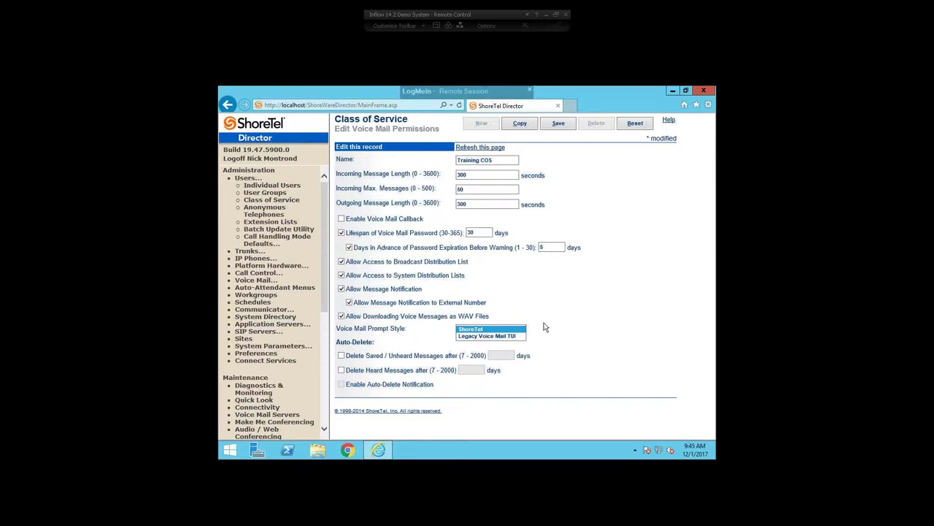
pyautogui.click(544, 328)
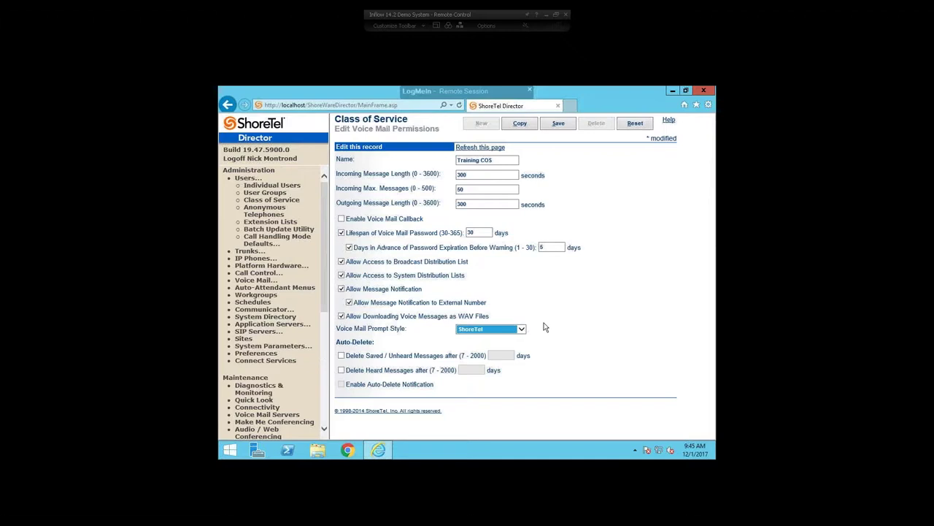
pyautogui.click(579, 345)
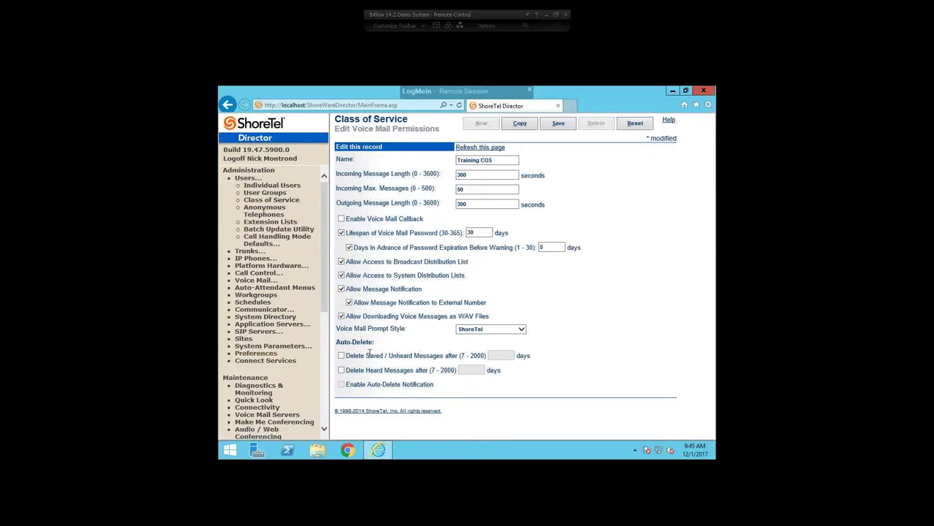
pyautogui.moveTo(347, 342); pyautogui.dragTo(437, 384)
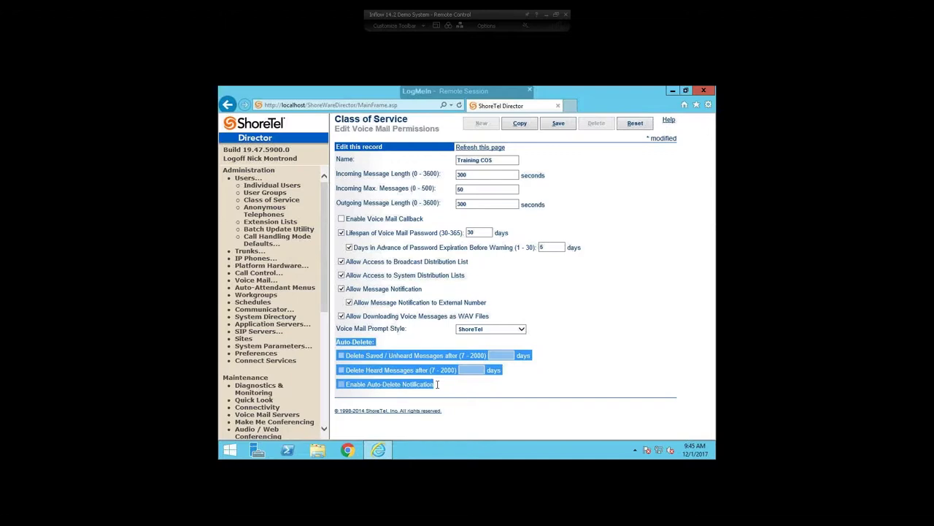
pyautogui.click(446, 392)
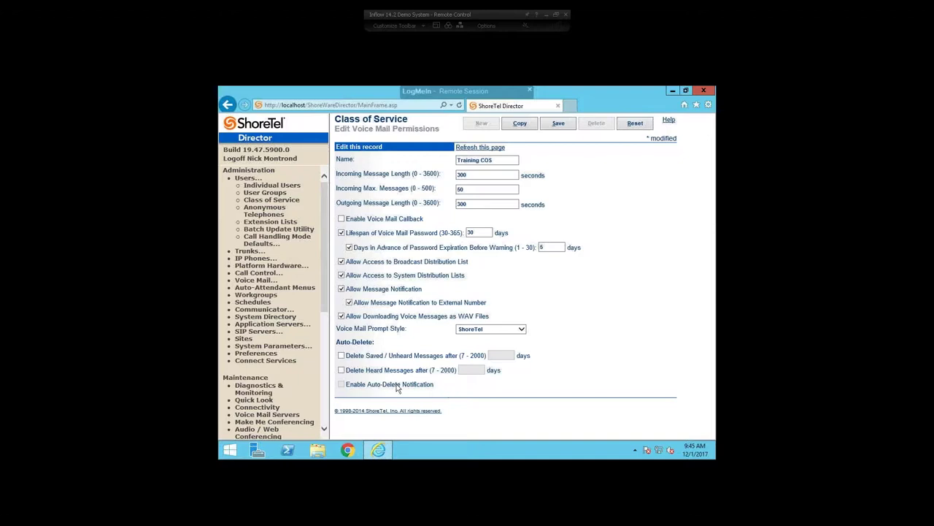
# Enable deleting saved/unheard messages and set the retention to 30 days.
pyautogui.click(341, 355)
pyautogui.moveTo(488, 356); pyautogui.dragTo(460, 356)
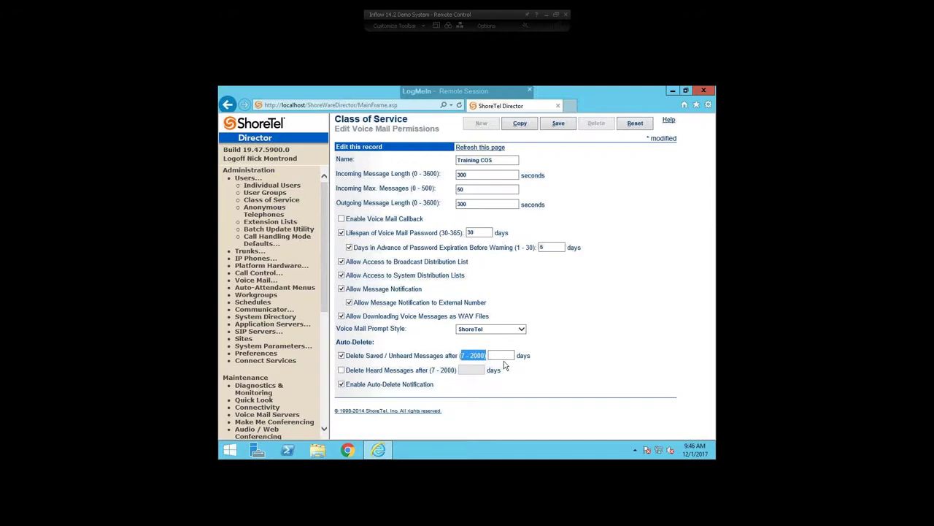
pyautogui.click(492, 355)
pyautogui.write('7')
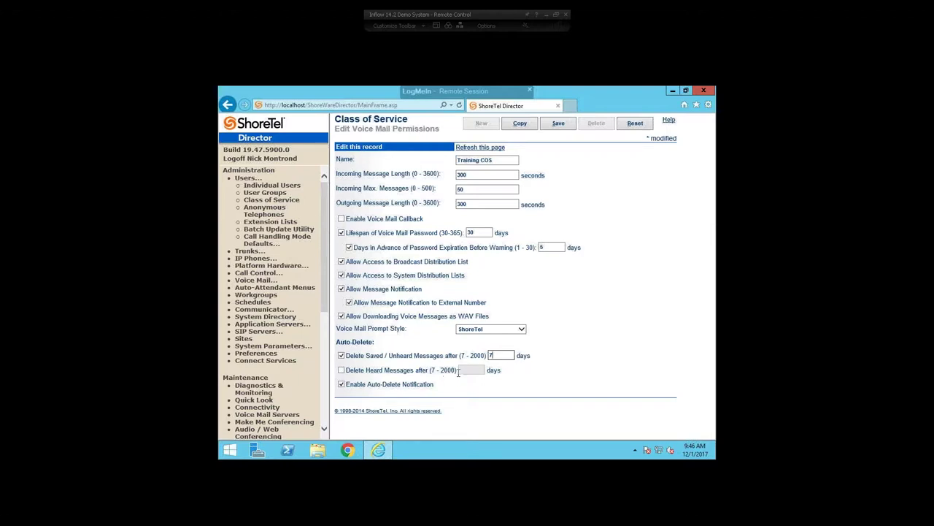
pyautogui.moveTo(457, 371); pyautogui.dragTo(433, 373)
pyautogui.doubleClick(492, 355)
pyautogui.write('30')
# Enable deleting heard messages after 7 days, keep auto-delete notification on, and save the Training COS.
pyautogui.click(343, 372)
pyautogui.click(461, 370)
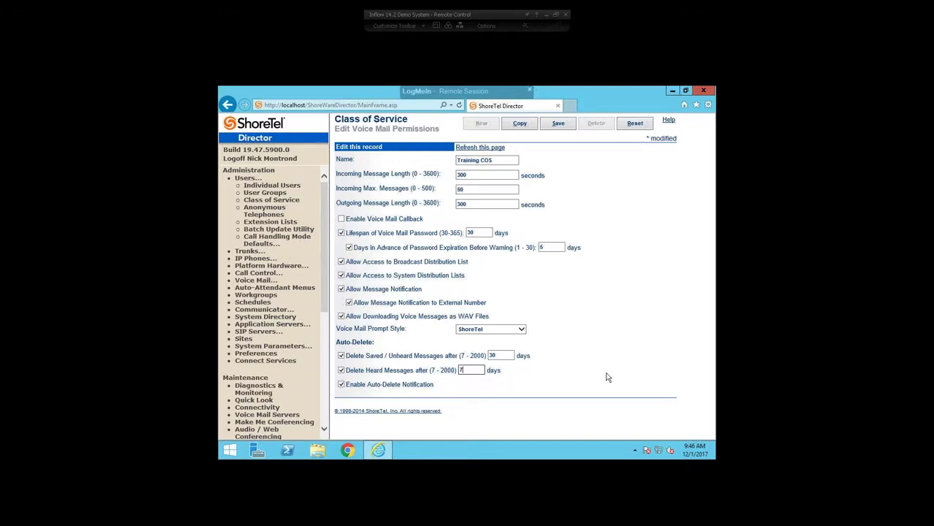
pyautogui.moveTo(442, 387); pyautogui.dragTo(347, 388)
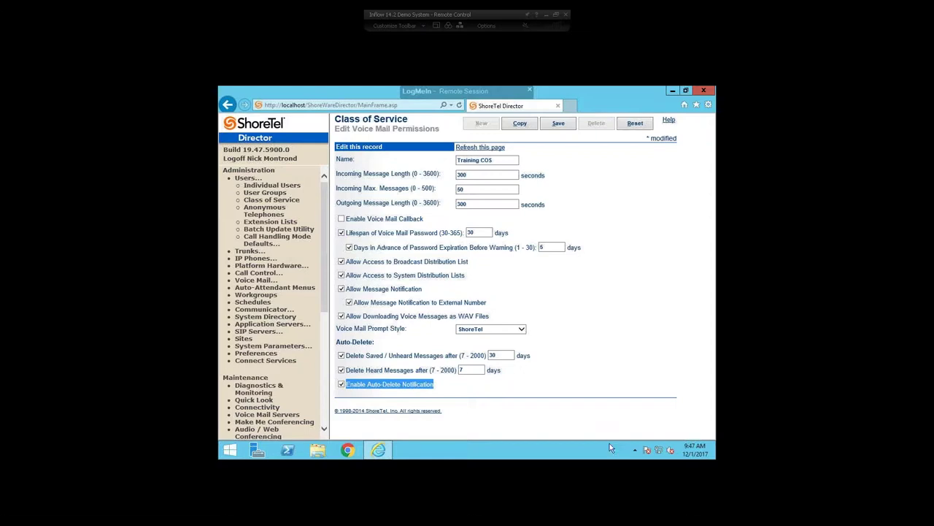
pyautogui.click(549, 126)
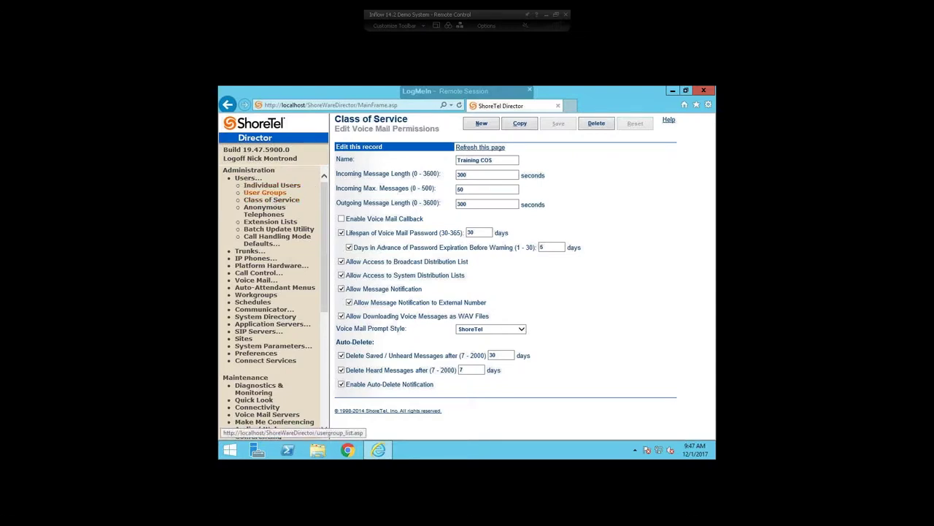
# Assign Training COS as the Executives user group's voice mail class of service.
pyautogui.click(265, 192)
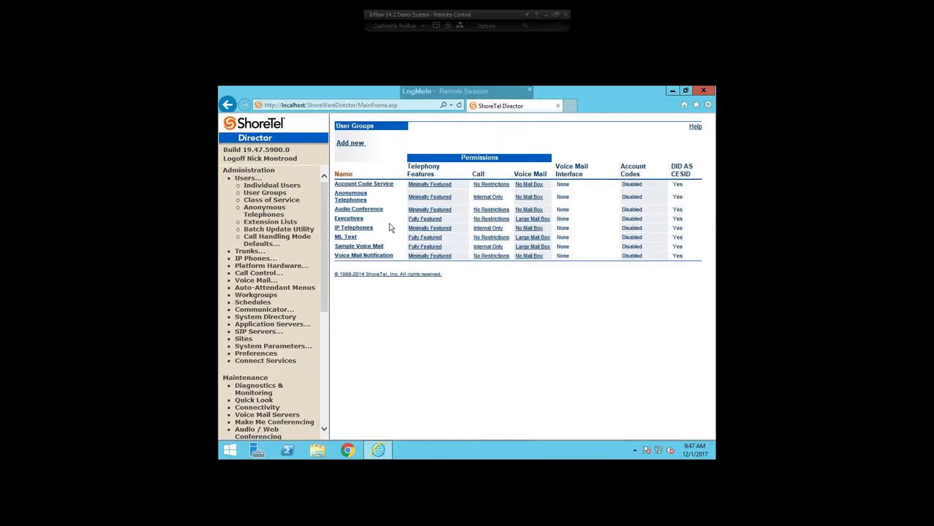
pyautogui.click(348, 223)
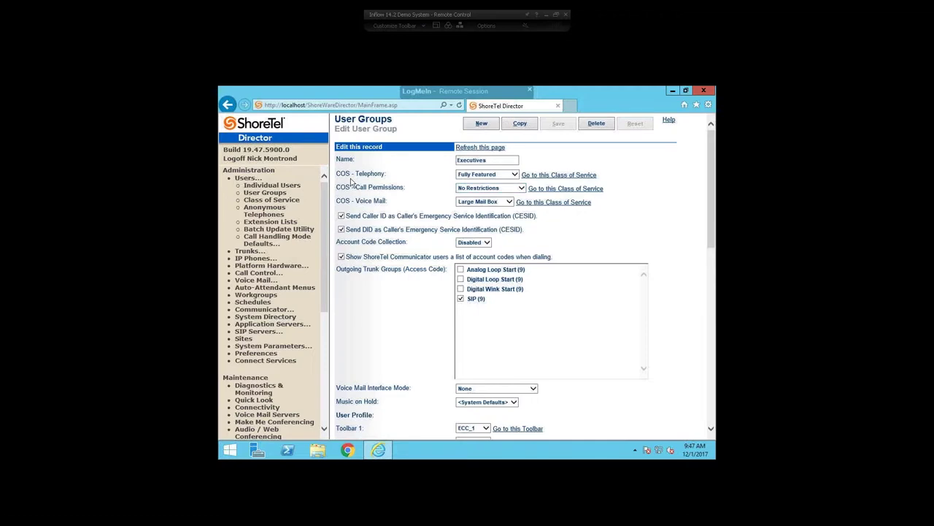
pyautogui.moveTo(349, 174); pyautogui.dragTo(476, 205)
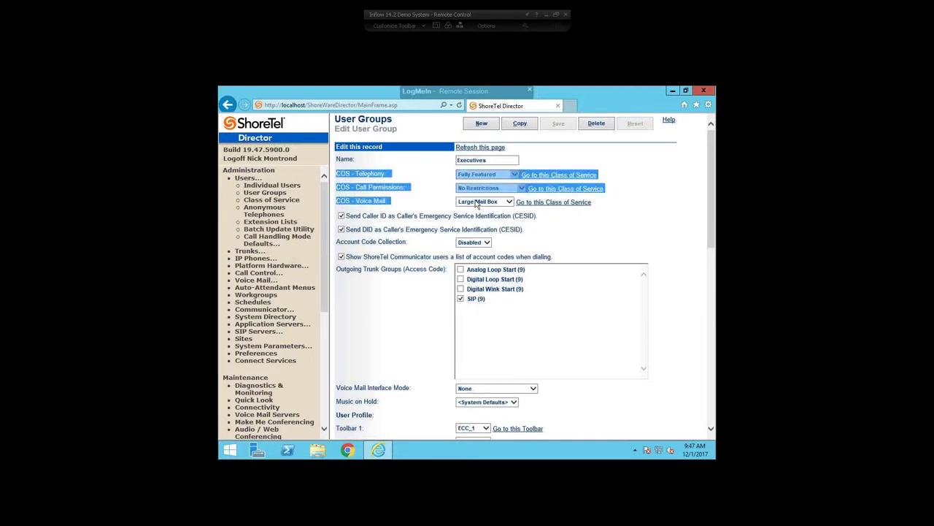
pyautogui.click(649, 221)
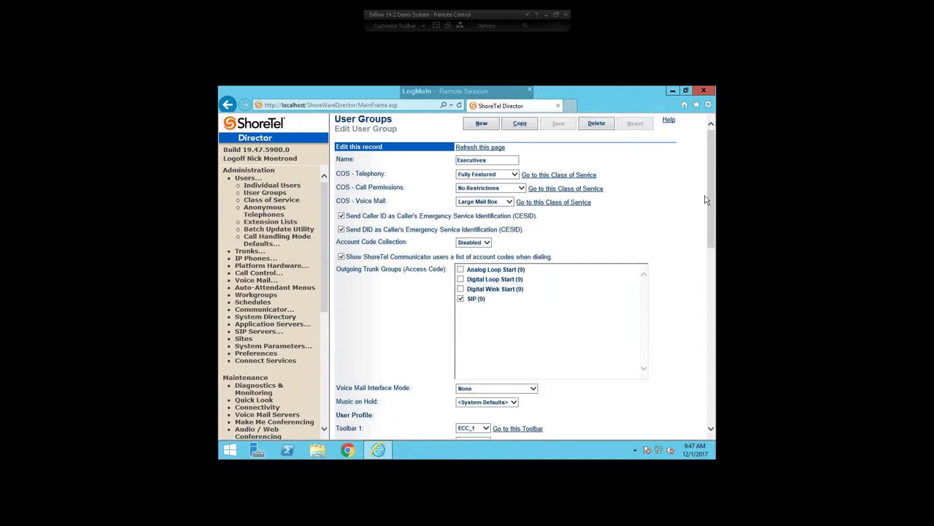
pyautogui.click(510, 202)
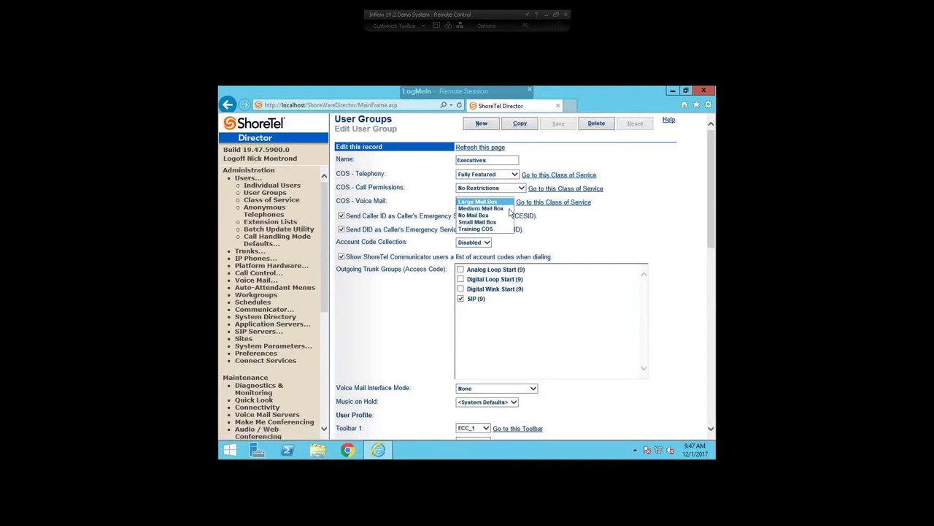
pyautogui.click(492, 229)
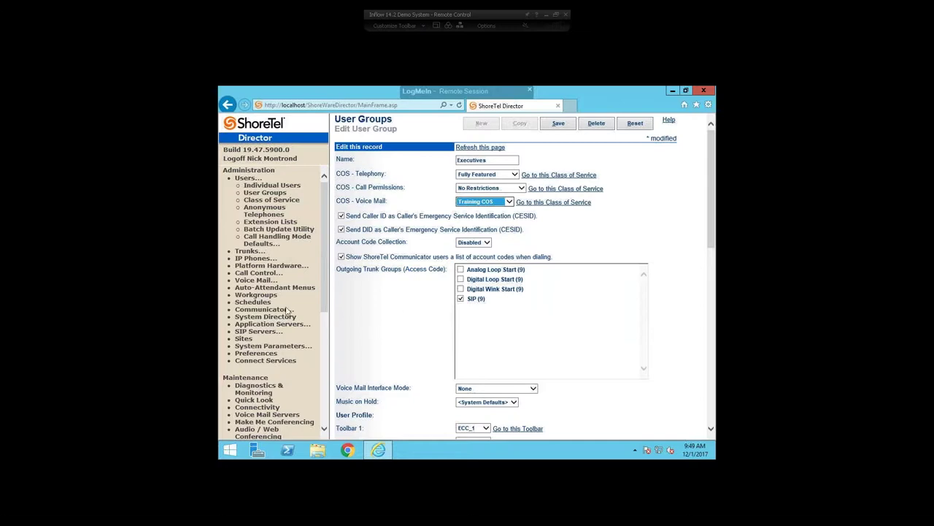
pyautogui.click(263, 295)
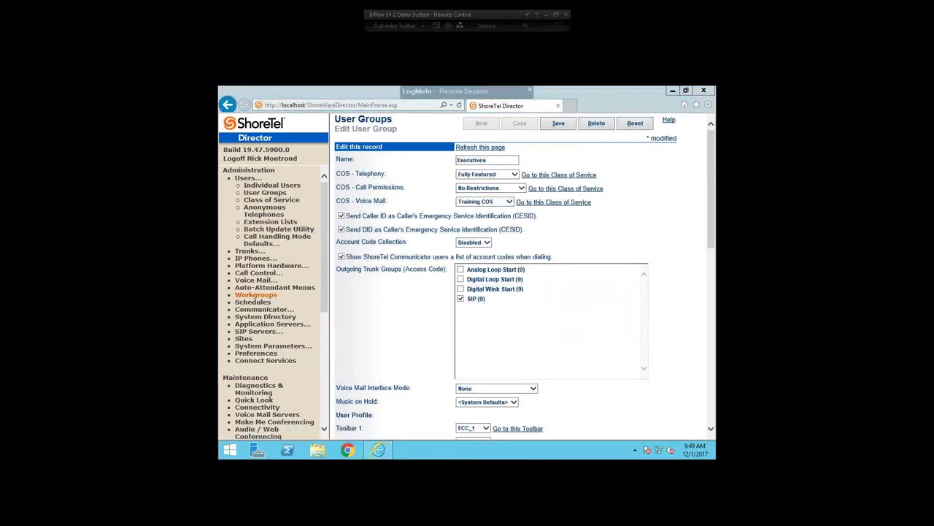
# Leave the unsaved user group page and open Nick's WG for editing.
pyautogui.click(429, 269)
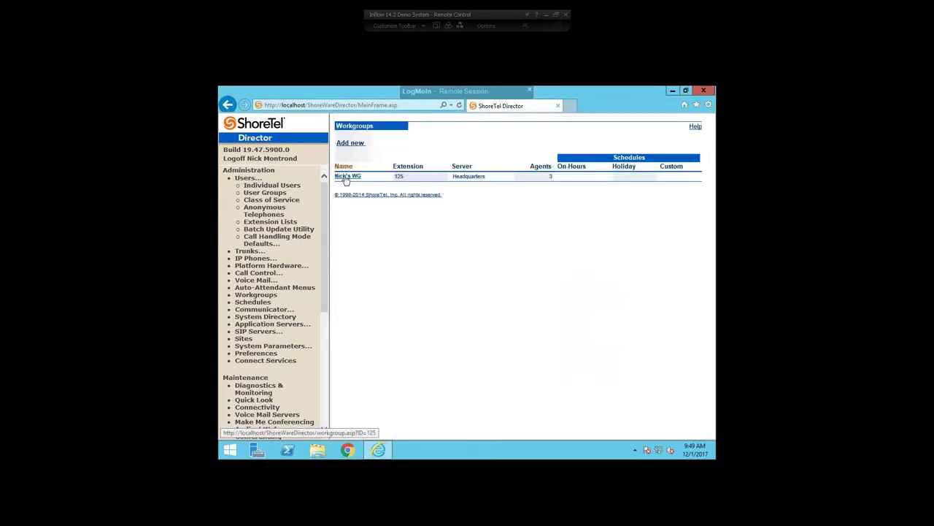
pyautogui.click(346, 177)
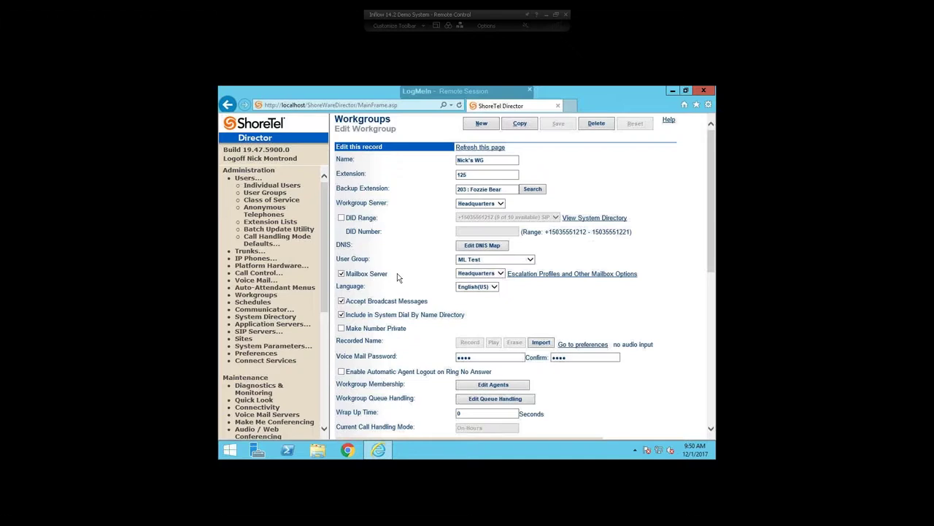
# Open Nick's WG escalation profiles and mailbox options, and select the Email Address field.
pyautogui.click(537, 274)
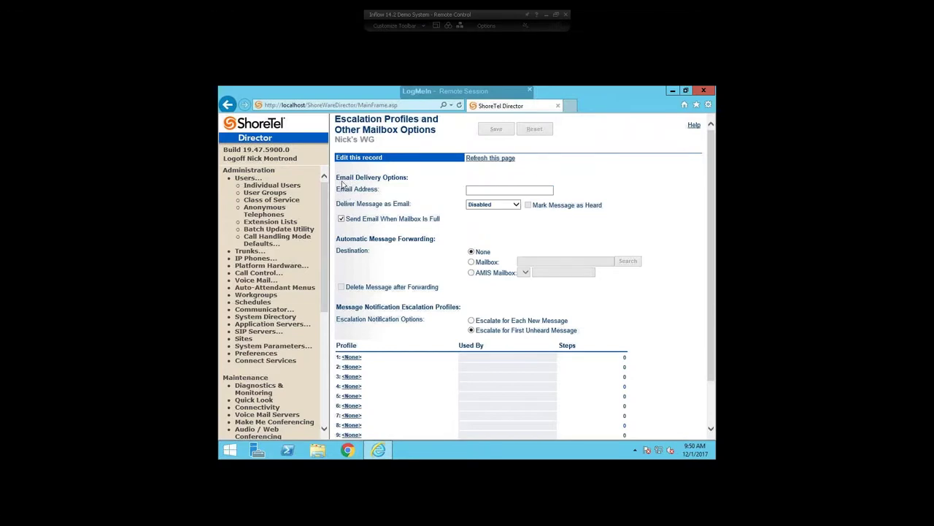
pyautogui.moveTo(337, 177); pyautogui.dragTo(405, 178)
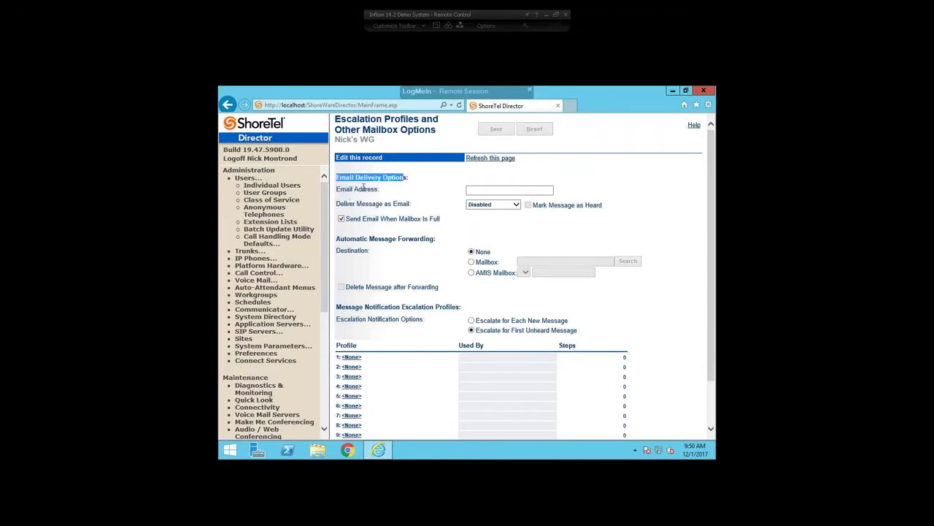
pyautogui.click(476, 190)
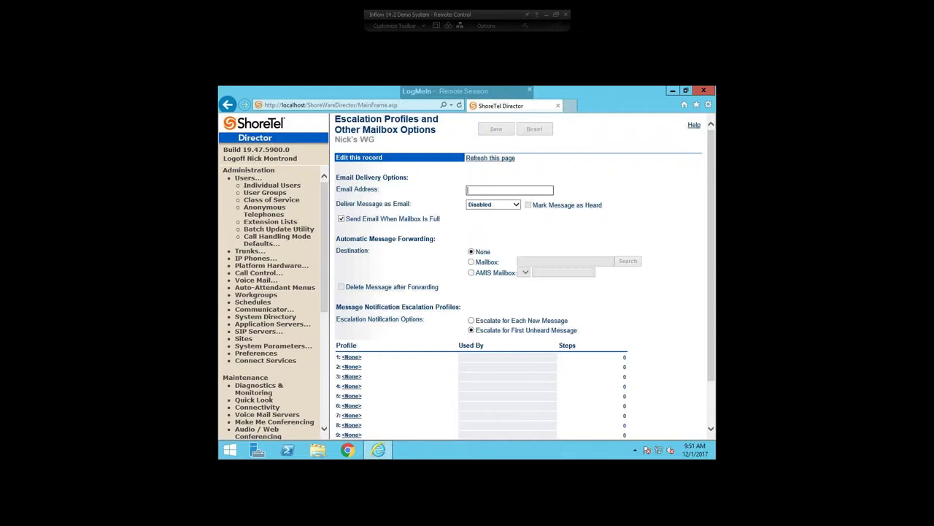
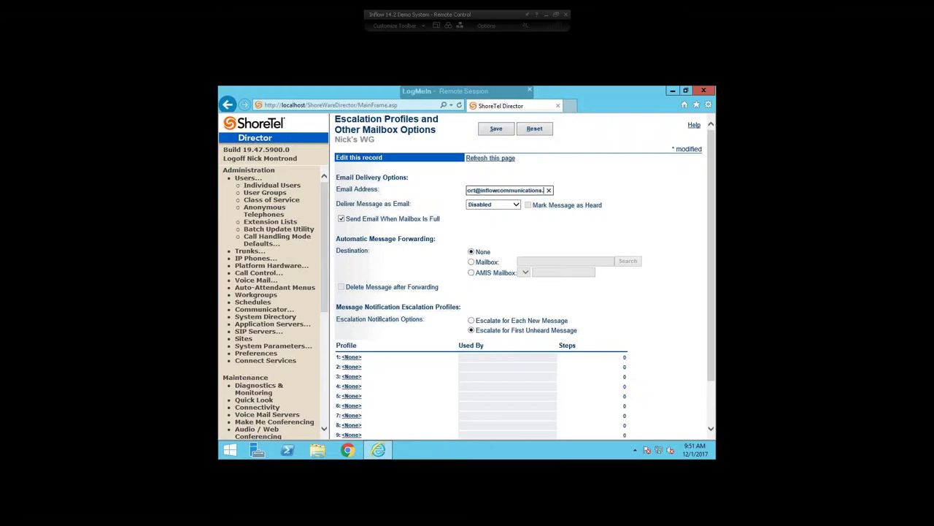
# Enter the workgroup's support e-mail address for mailbox e-mail delivery.
pyautogui.press('End')
pyautogui.click(515, 206)
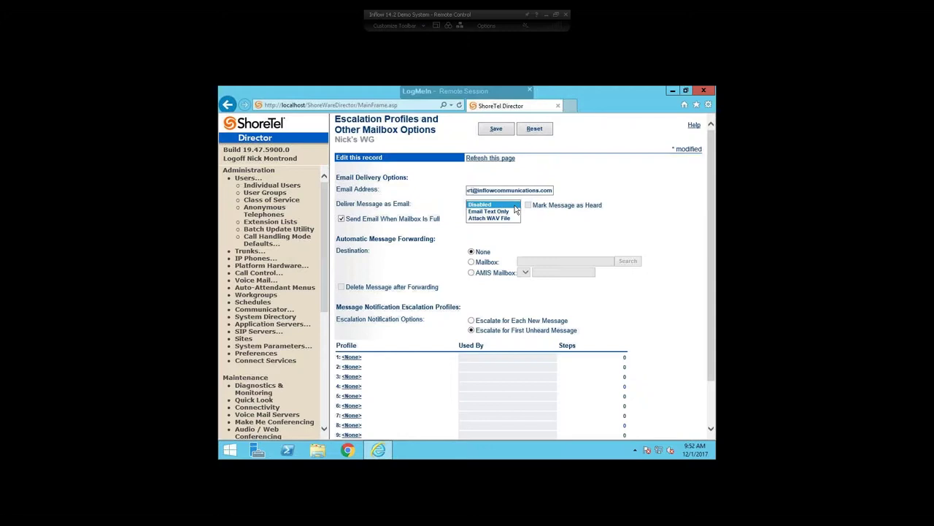
# Set Deliver Message as Email to Attach WAV File.
pyautogui.click(493, 209)
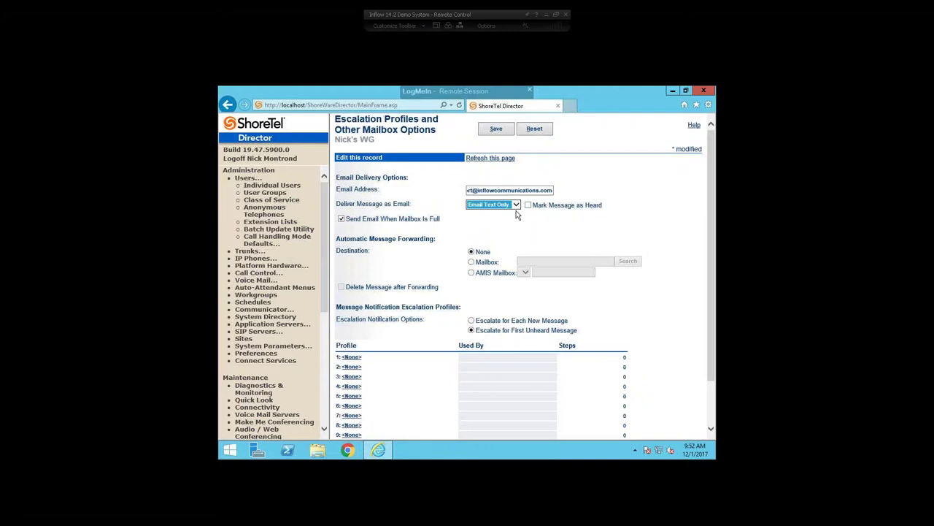
pyautogui.click(515, 205)
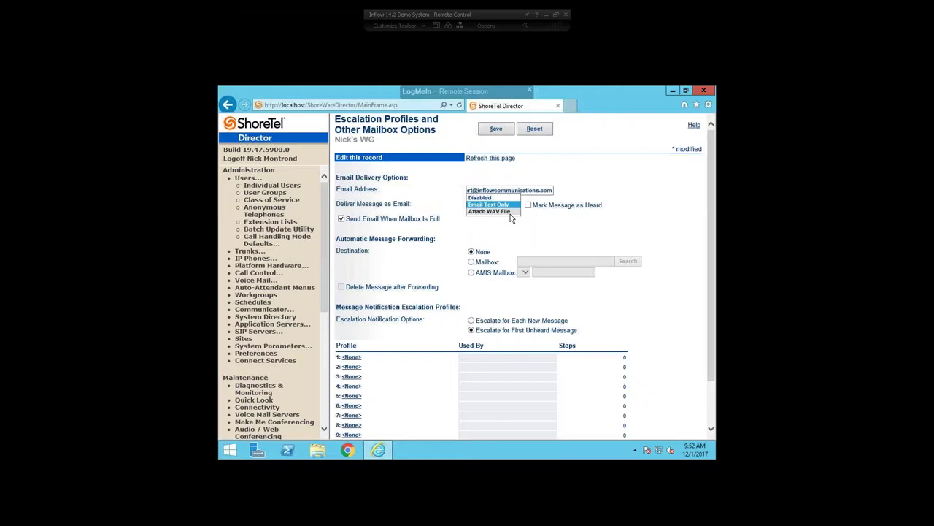
pyautogui.click(511, 212)
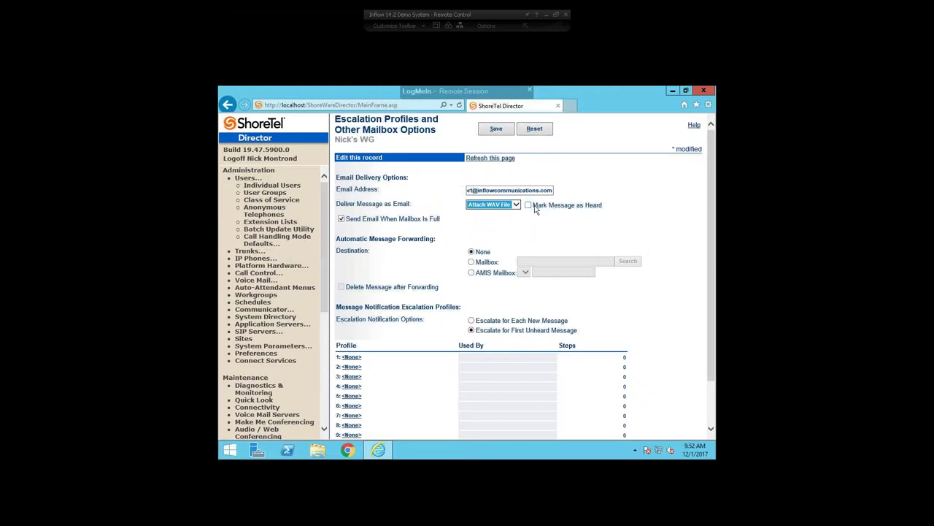
pyautogui.moveTo(536, 205); pyautogui.dragTo(605, 207)
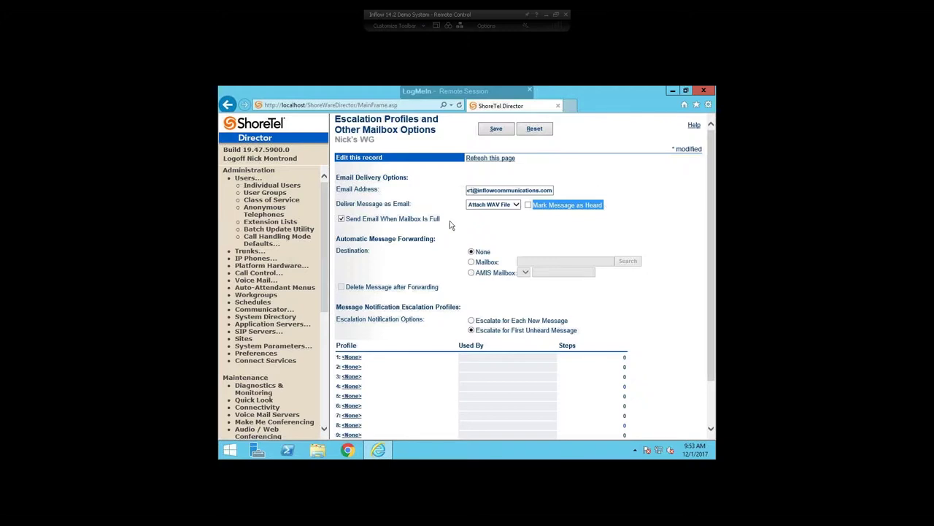
# Review the mailbox-full e-mail option and the Automatic Message Forwarding Destination settings.
pyautogui.moveTo(442, 220); pyautogui.dragTo(369, 227)
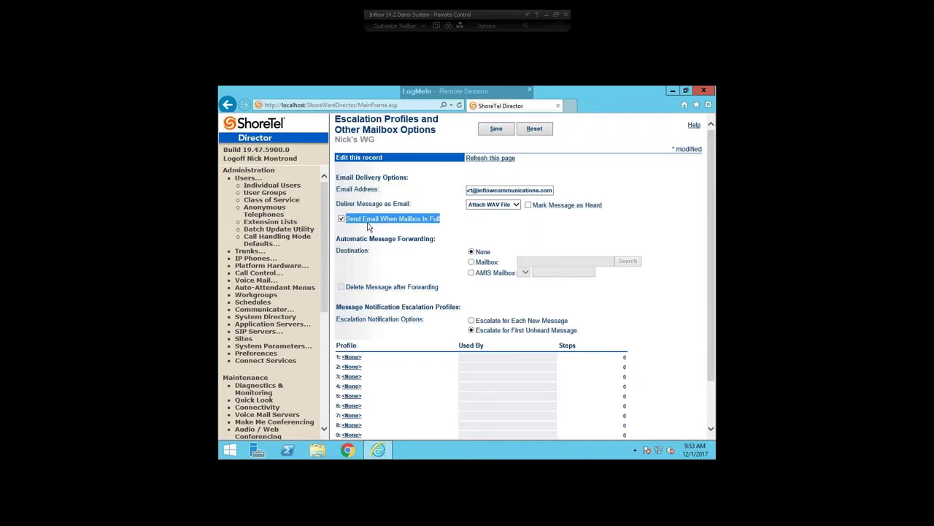
pyautogui.click(551, 235)
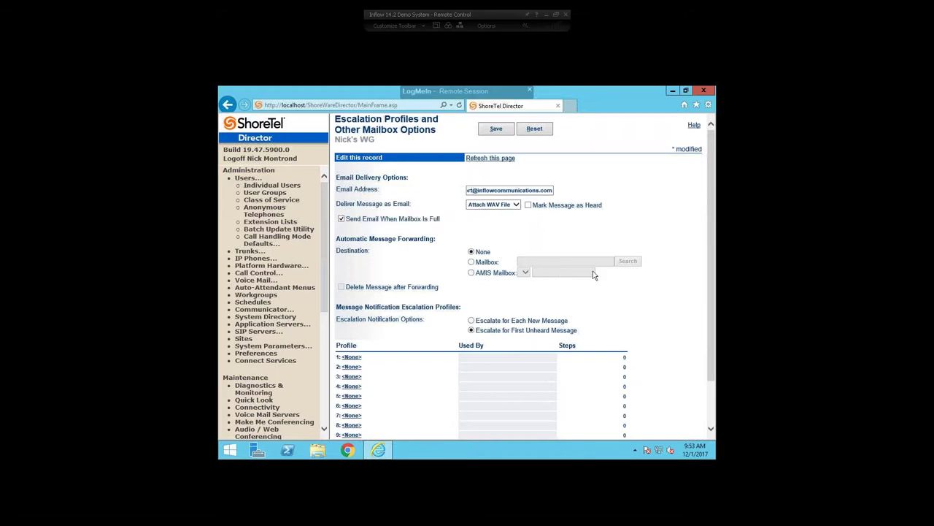
pyautogui.moveTo(437, 239); pyautogui.dragTo(338, 235)
pyautogui.doubleClick(369, 252)
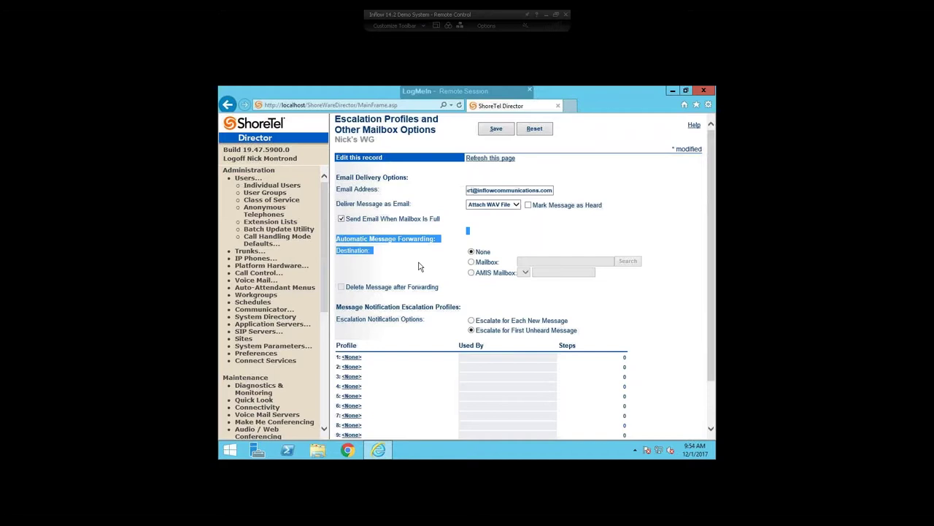
pyautogui.click(498, 249)
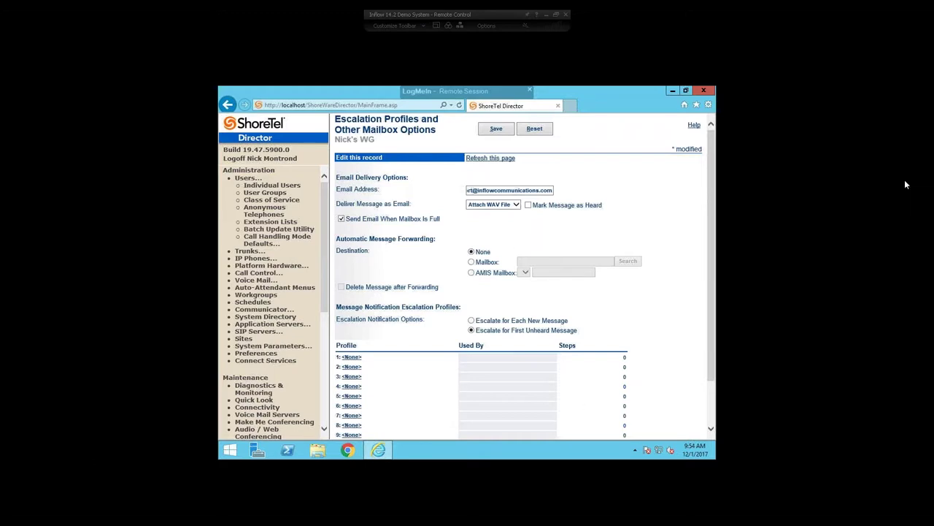
# Set automatic message forwarding to mailbox extension 123, found by searching the user's name.
pyautogui.click(470, 263)
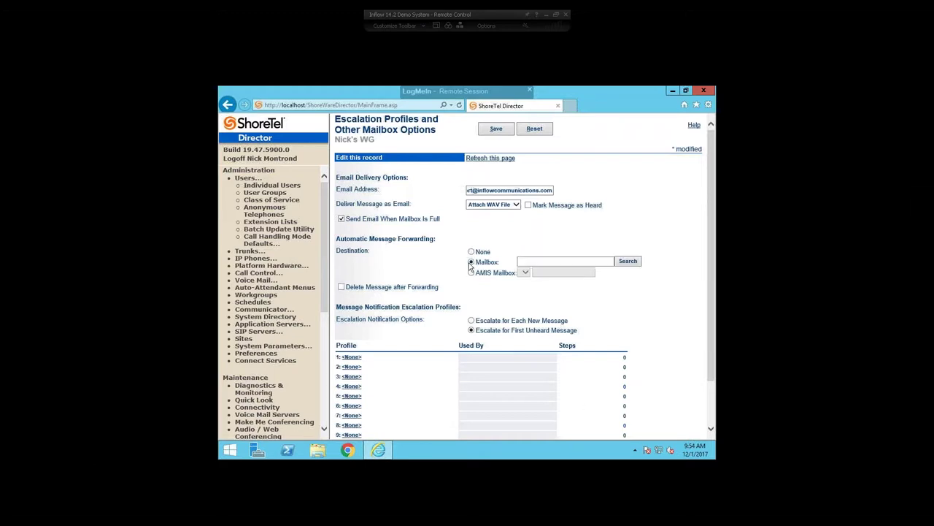
pyautogui.click(532, 260)
pyautogui.write('montrond')
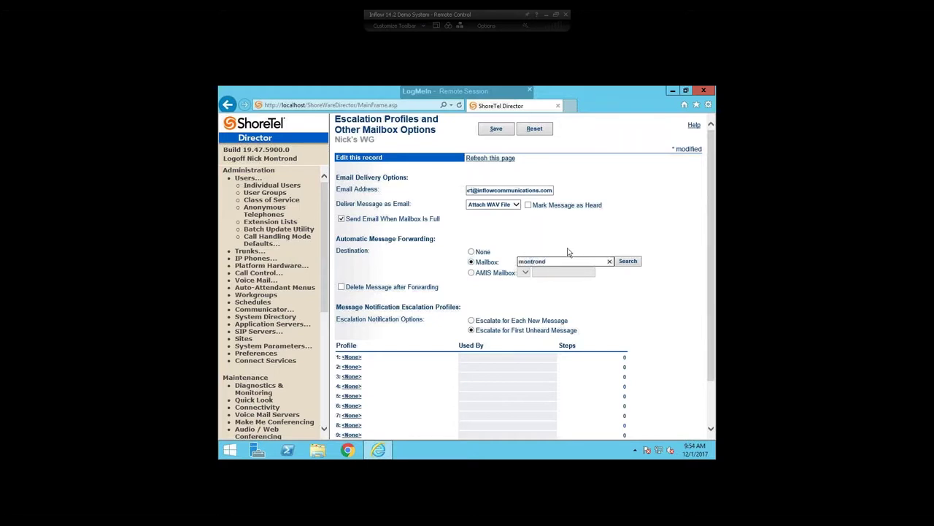
pyautogui.press('Return')
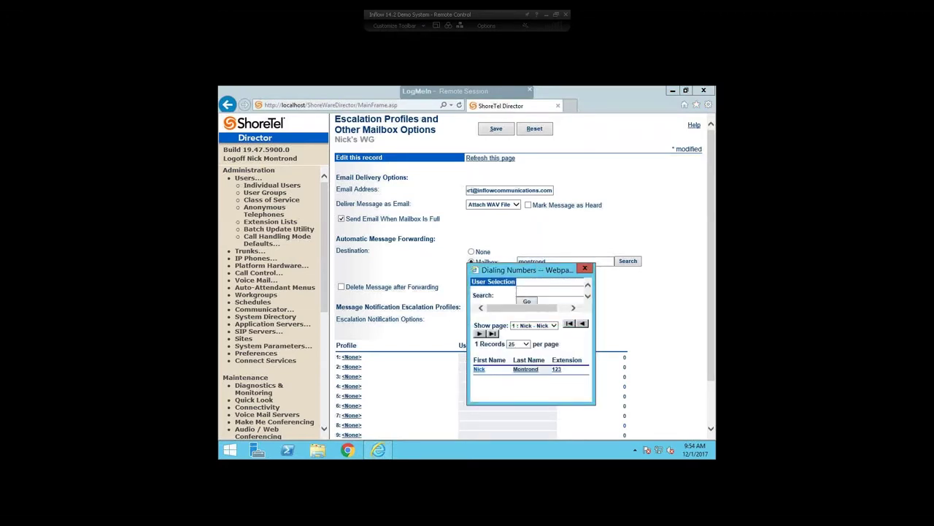
pyautogui.click(481, 369)
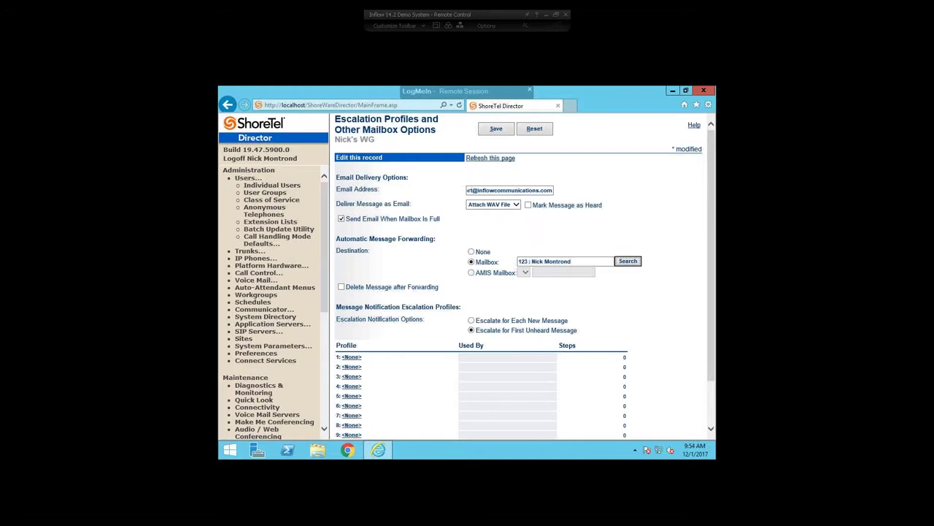
# Check the AMIS mailbox choices, then keep forwarding to the regular mailbox.
pyautogui.click(471, 273)
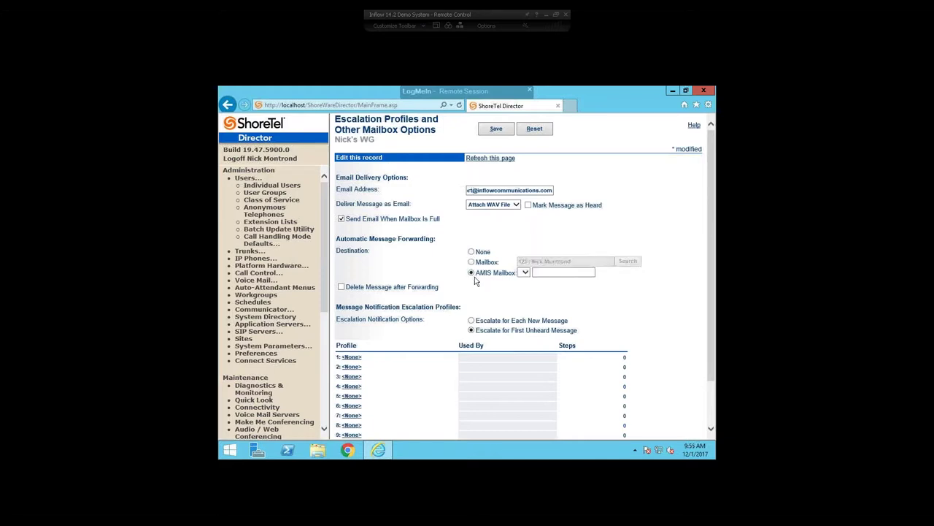
pyautogui.click(528, 273)
pyautogui.click(529, 273)
pyautogui.click(472, 263)
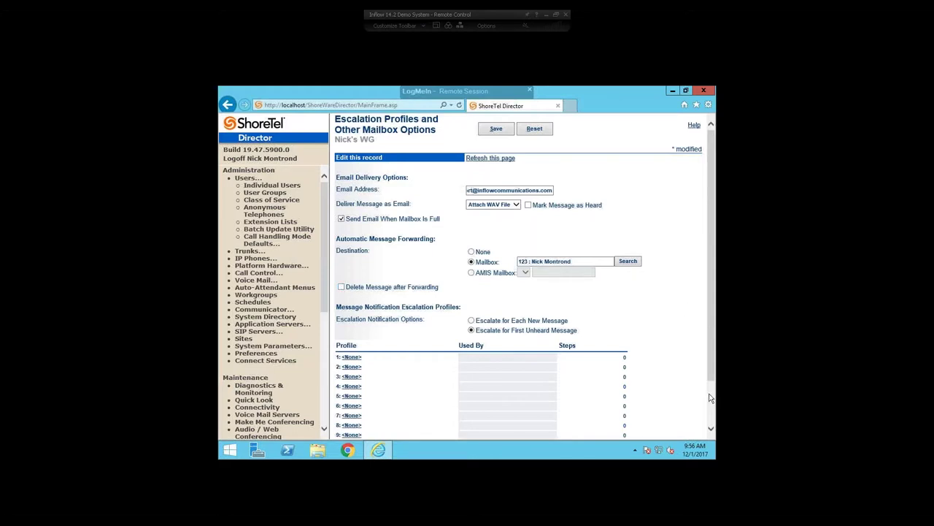
pyautogui.click(710, 398)
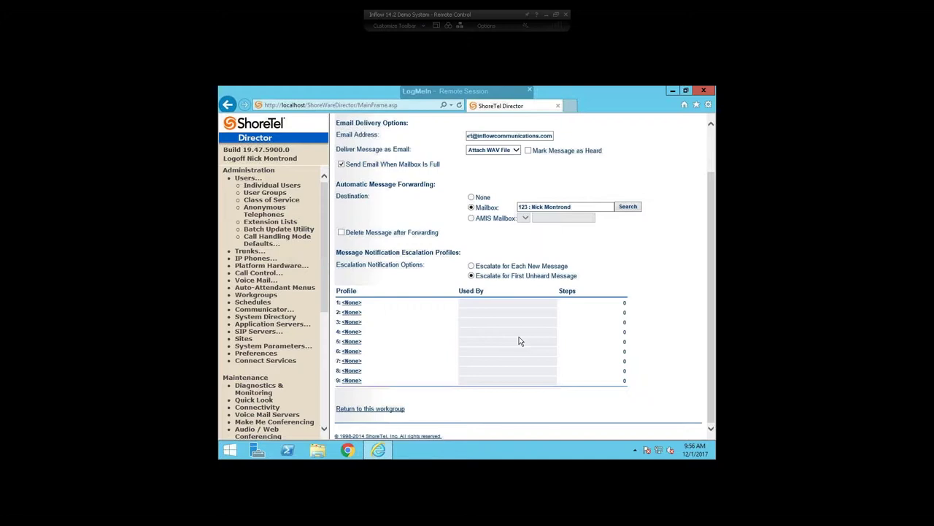
pyautogui.moveTo(341, 265); pyautogui.dragTo(417, 259)
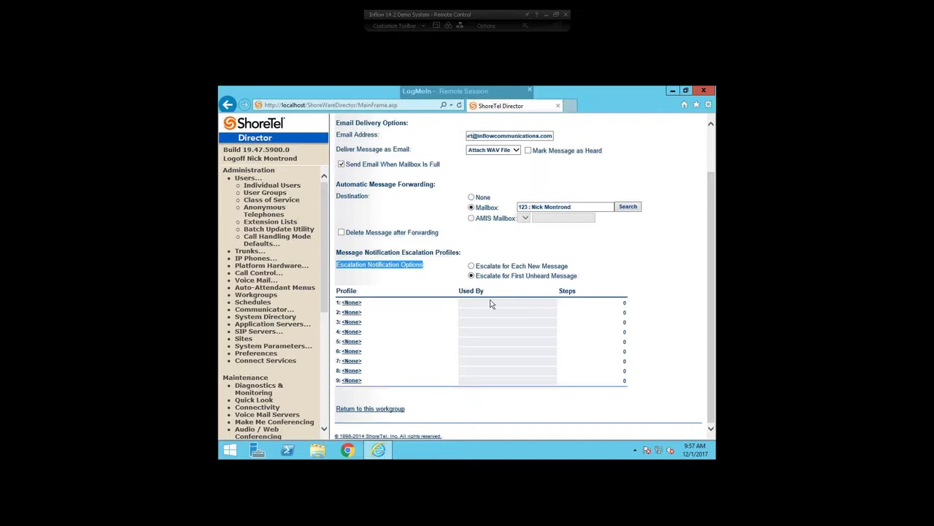
pyautogui.click(592, 305)
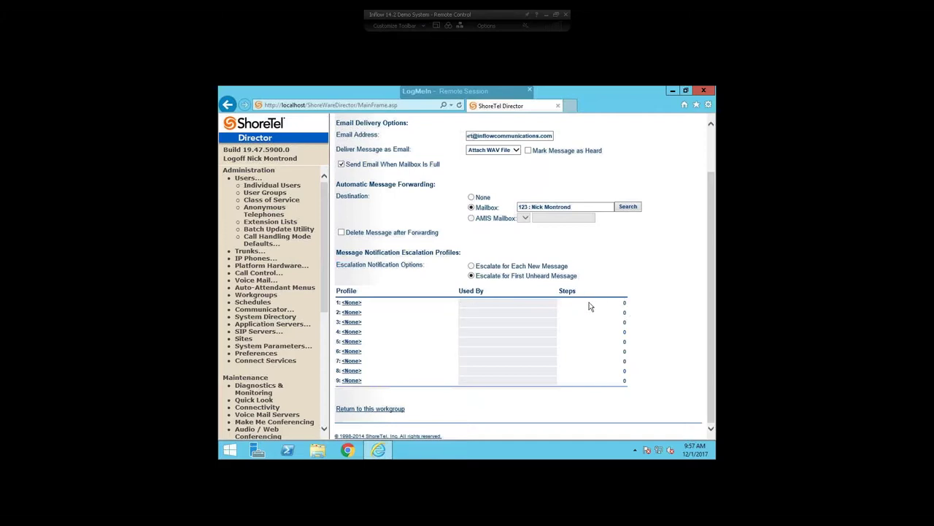
pyautogui.moveTo(452, 297); pyautogui.dragTo(503, 296)
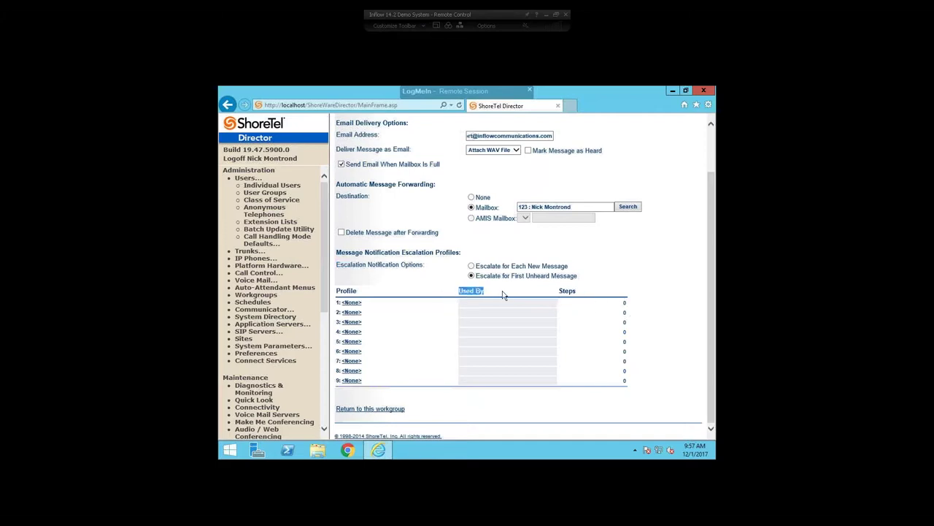
pyautogui.doubleClick(590, 292)
pyautogui.click(351, 302)
# Leave the page and name the new escalation profile 'Testing Profile'.
pyautogui.click(441, 263)
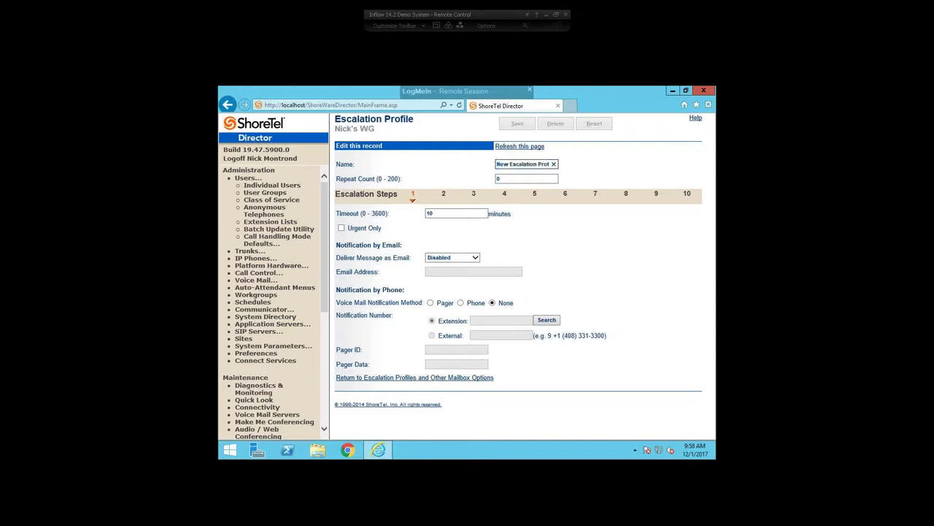
pyautogui.hotkey('ctrl', 'a')
pyautogui.write('Testin')
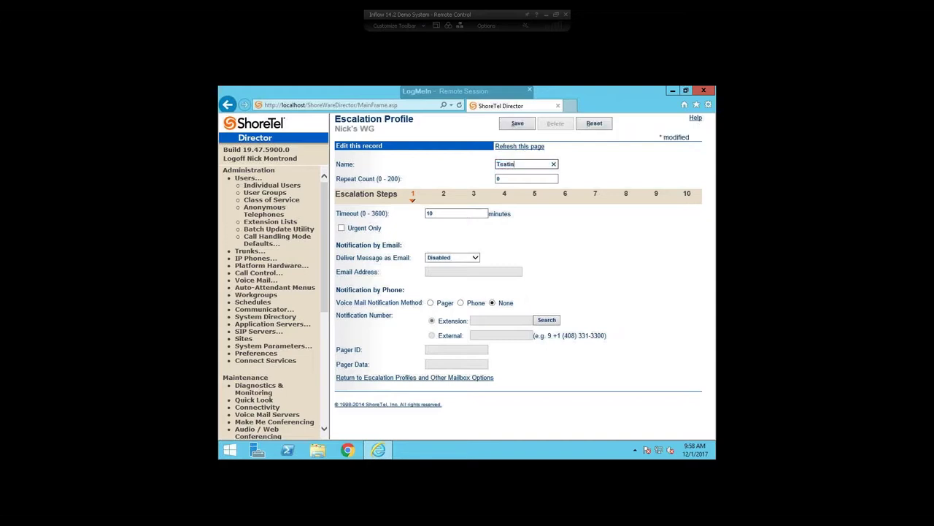
pyautogui.write('g Profile')
pyautogui.press('Tab')
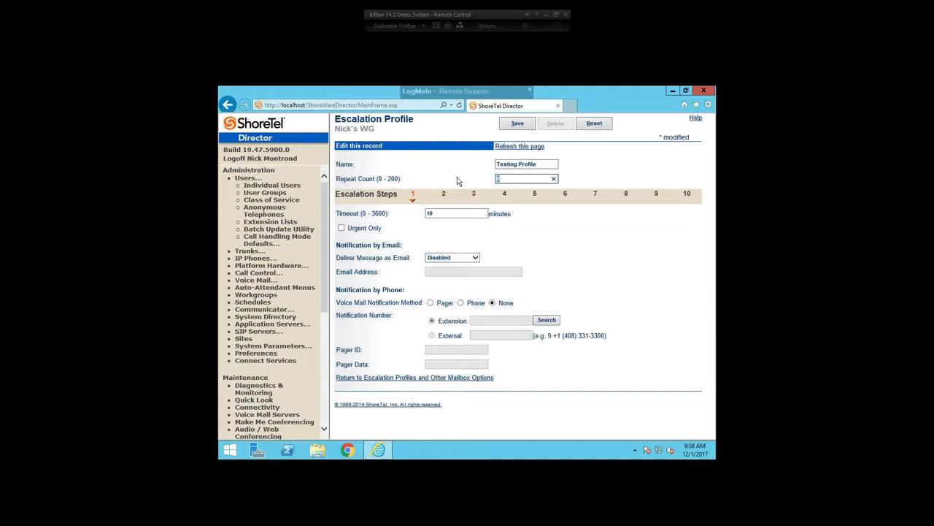
# Give Testing Profile a repeat count of 2 and step 1 a 5-minute timeout.
pyautogui.write('2')
pyautogui.click(602, 220)
pyautogui.doubleClick(479, 213)
pyautogui.write('54')
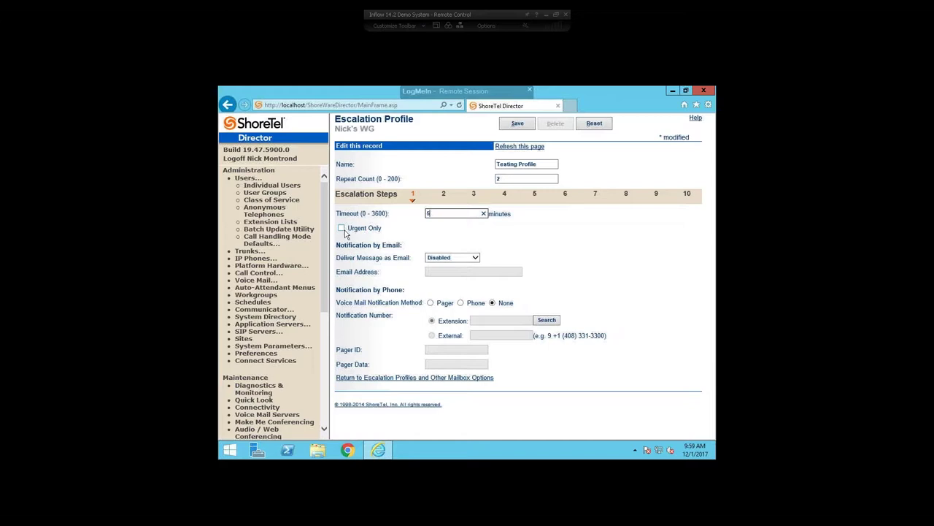
# Set step 1's Deliver Message as Email option to Email Text Only.
pyautogui.click(338, 246)
pyautogui.moveTo(338, 245); pyautogui.dragTo(406, 245)
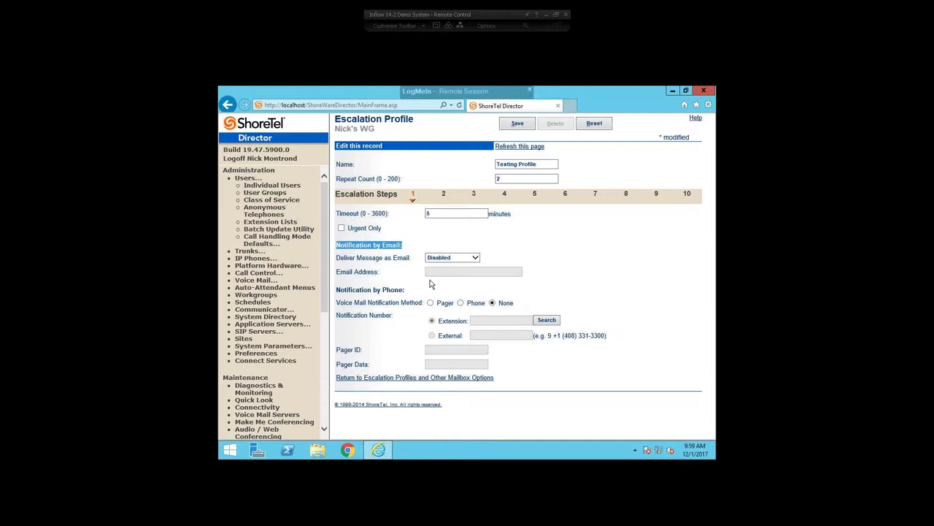
pyautogui.click(471, 259)
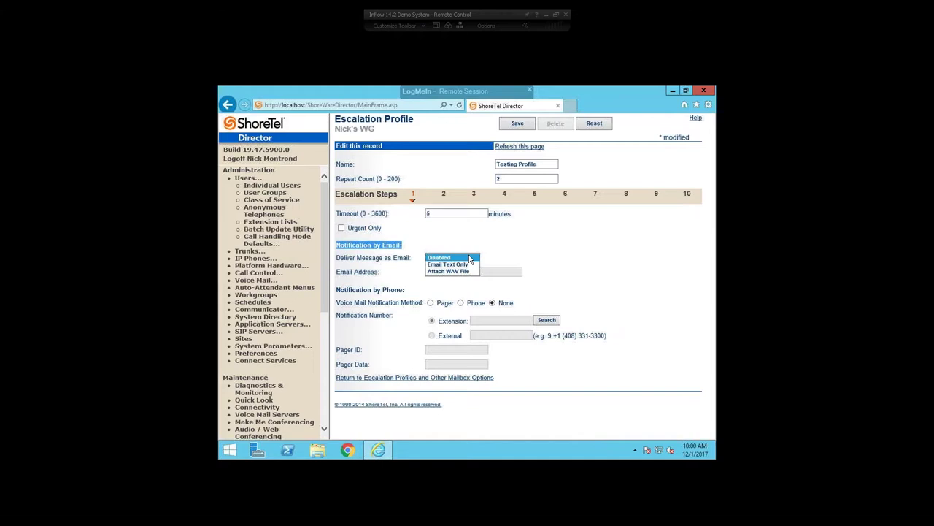
pyautogui.click(471, 258)
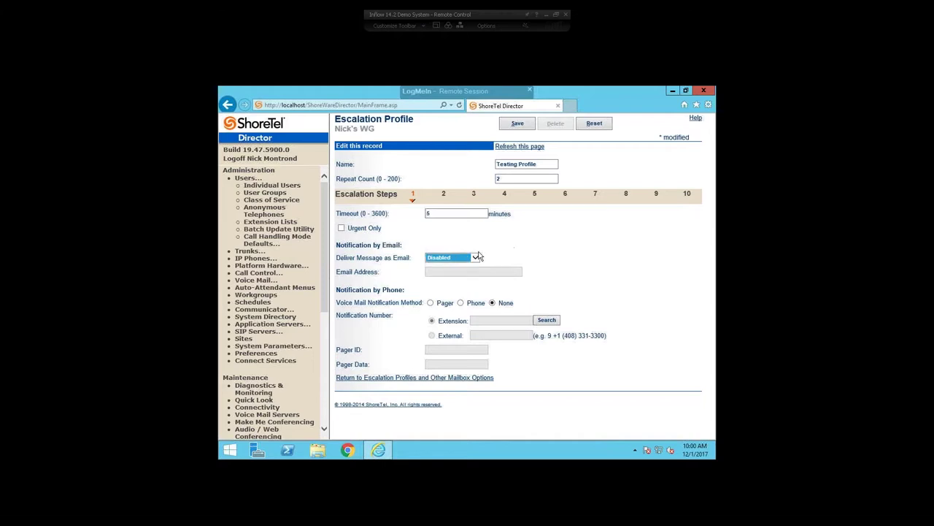
pyautogui.click(476, 257)
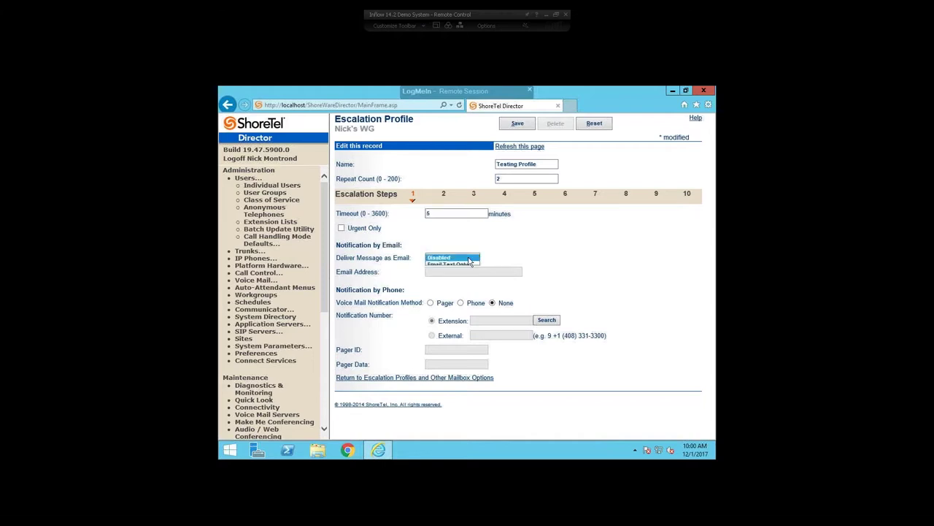
pyautogui.click(449, 264)
# Enter the notification e-mail address and switch voice mail notification to Phone.
pyautogui.click(449, 271)
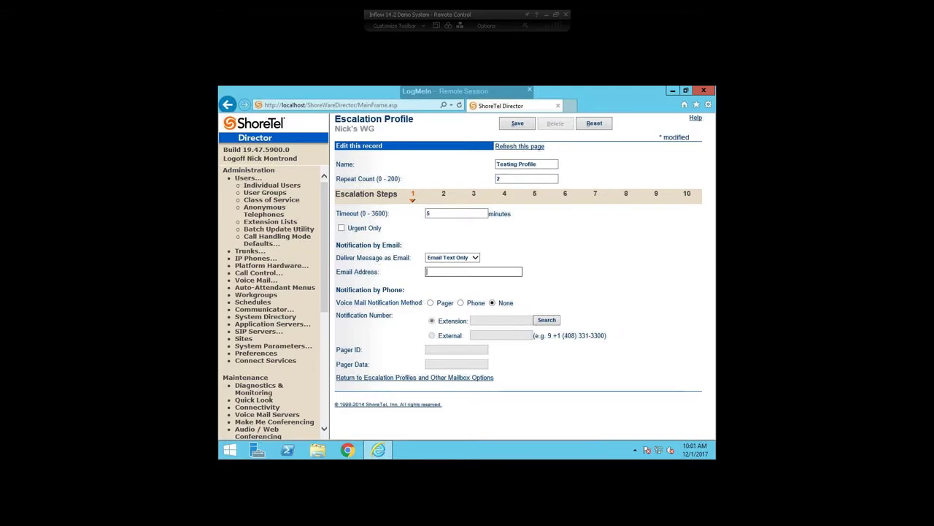
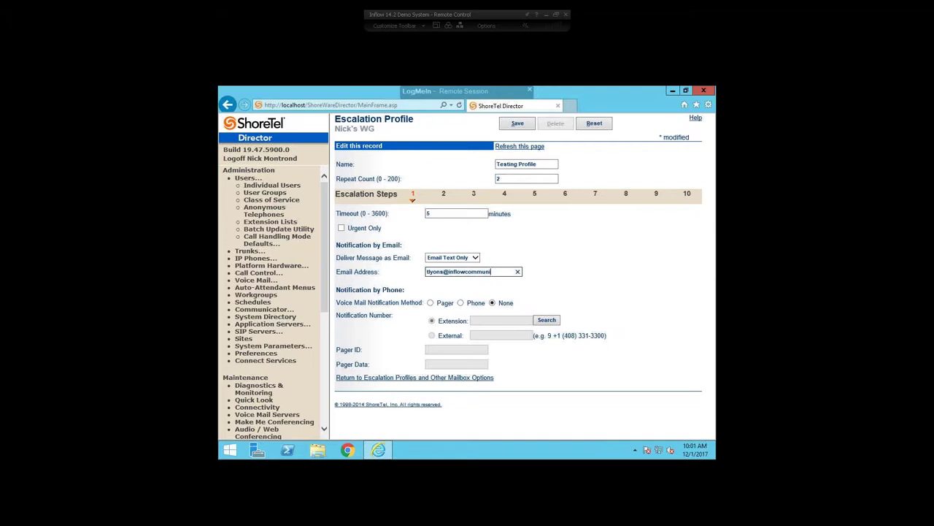
pyautogui.moveTo(337, 290); pyautogui.dragTo(406, 305)
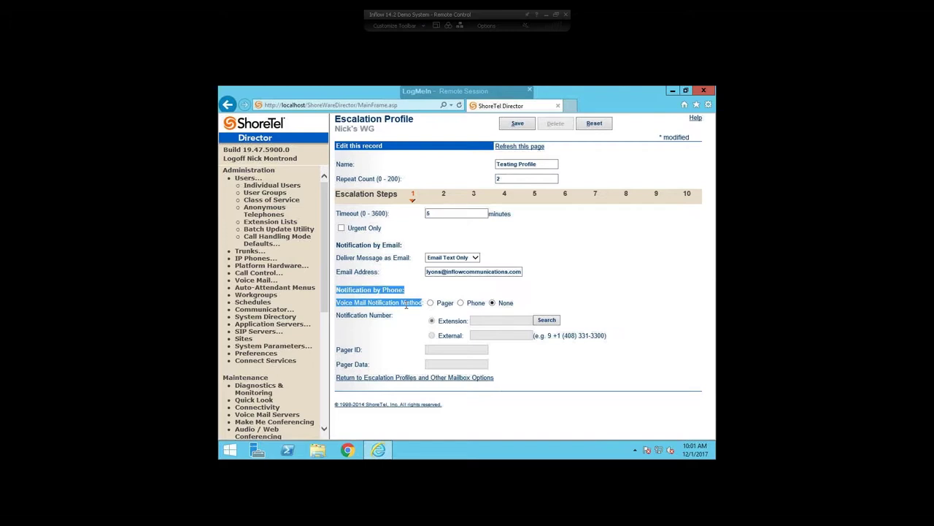
pyautogui.click(576, 310)
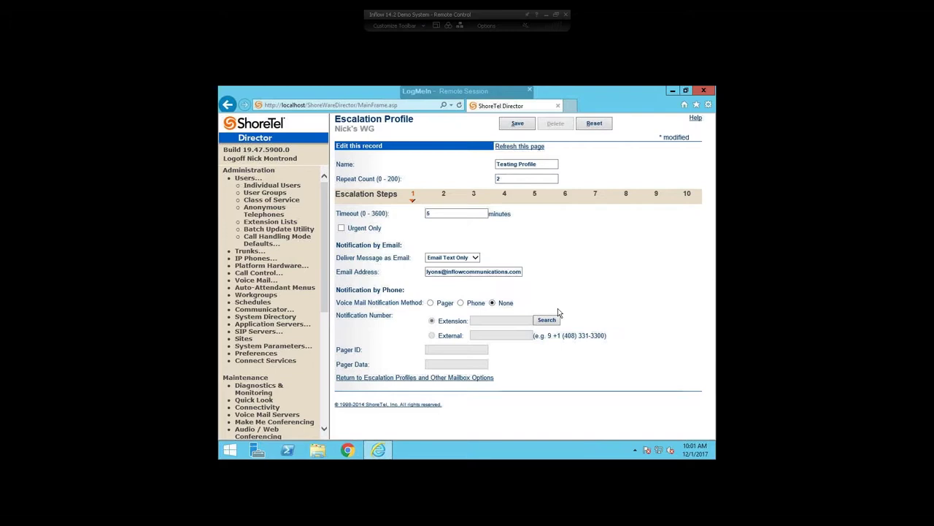
pyautogui.click(460, 303)
# Choose Extension rather than External as step 1's notification number type and open the extension picker.
pyautogui.click(479, 321)
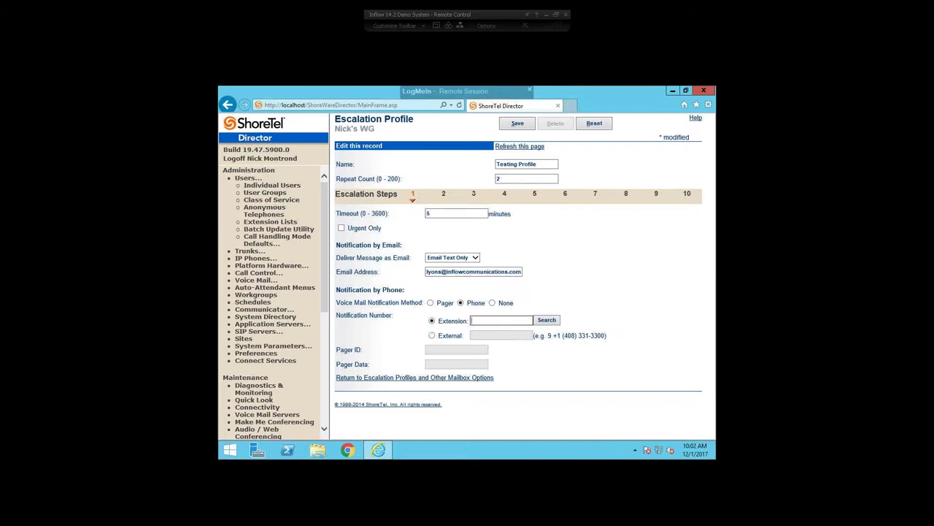
pyautogui.click(432, 335)
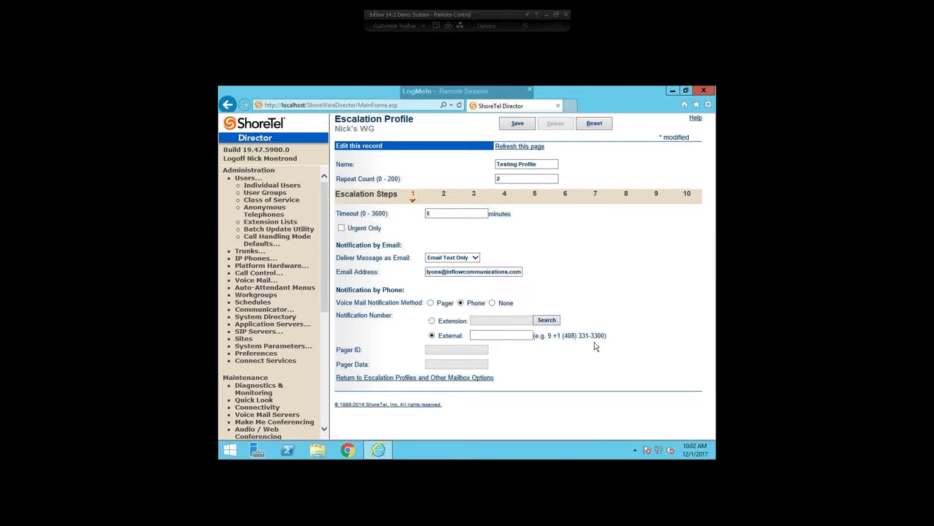
pyautogui.click(431, 321)
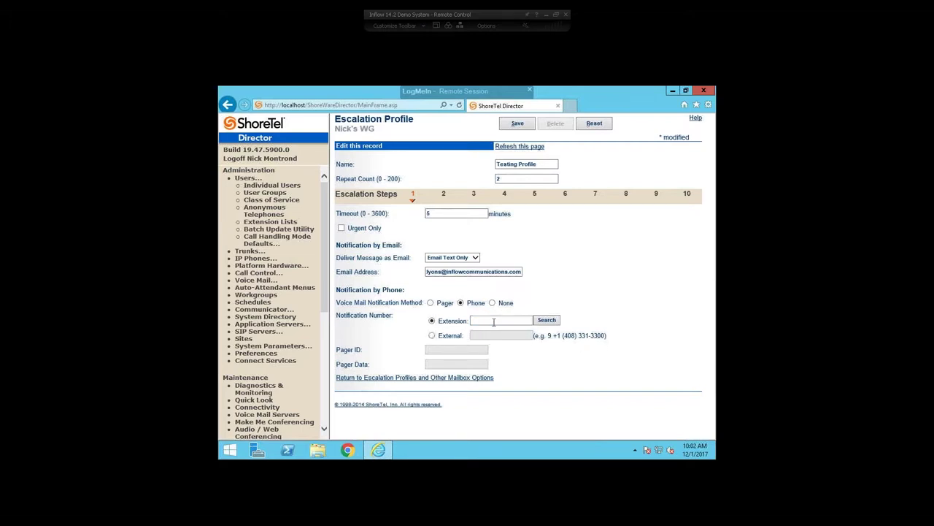
pyautogui.click(499, 323)
# Search the dialing numbers list and assign the workgroup on extension 125.
pyautogui.write('nick')
pyautogui.press('Return')
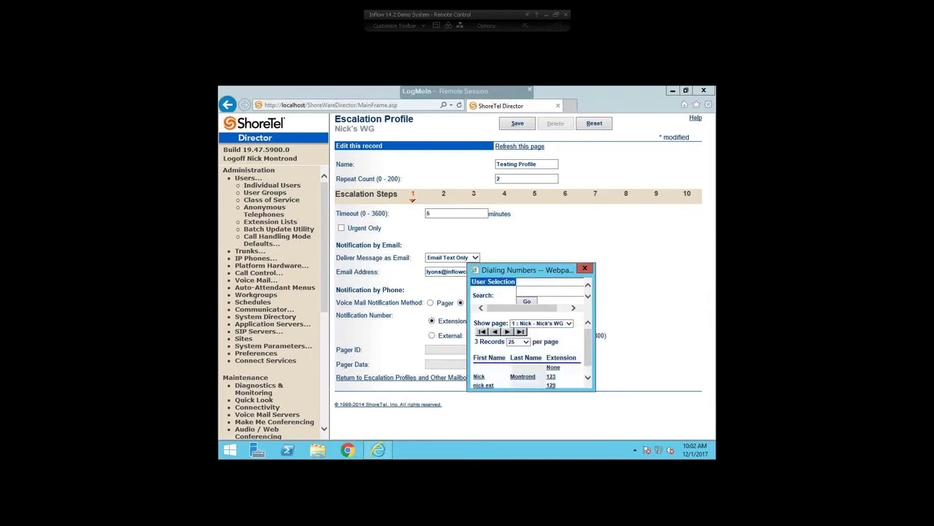
pyautogui.scroll(-1, 482, 383)
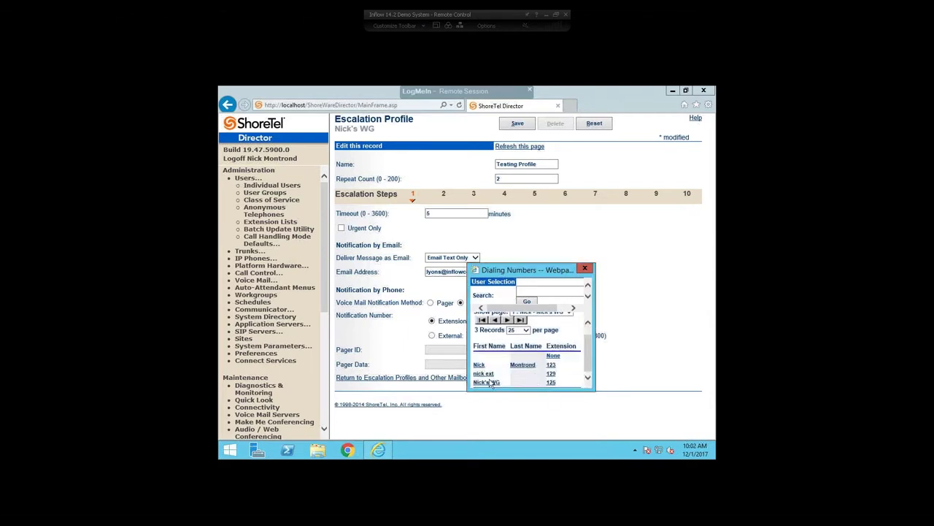
pyautogui.click(485, 383)
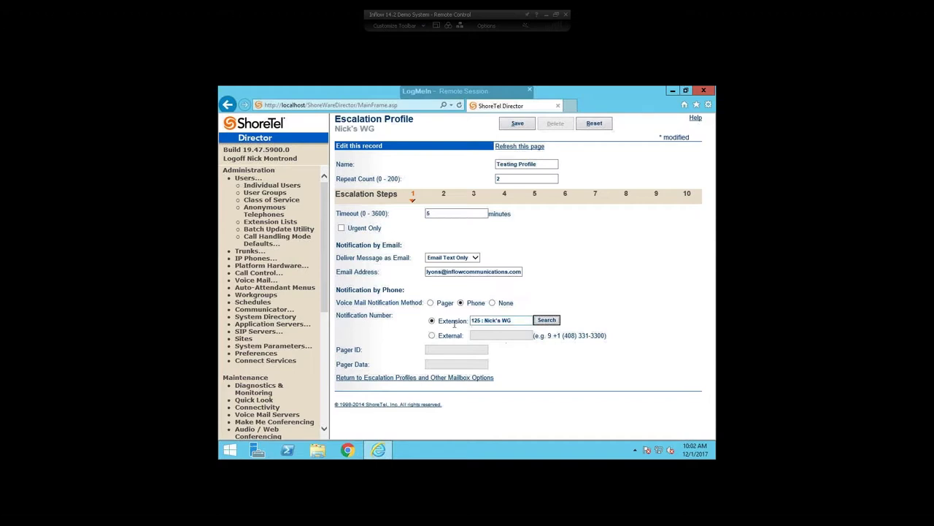
# Switch step 1's notification number to External and enter the outside number with the 9+1 prefix.
pyautogui.click(441, 338)
pyautogui.click(500, 337)
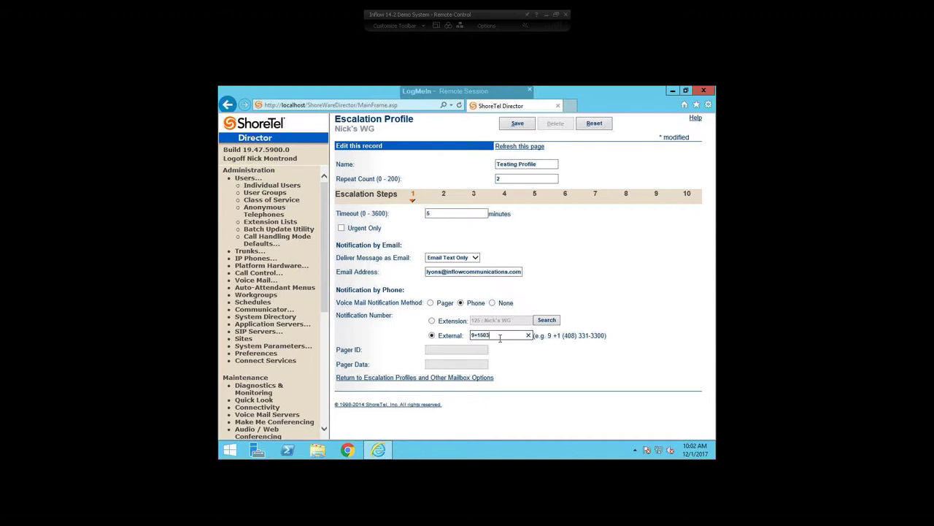
# Give escalation step 2 a 3-minute timeout, Email Text Only delivery, and the management e-mail address.
pyautogui.click(444, 194)
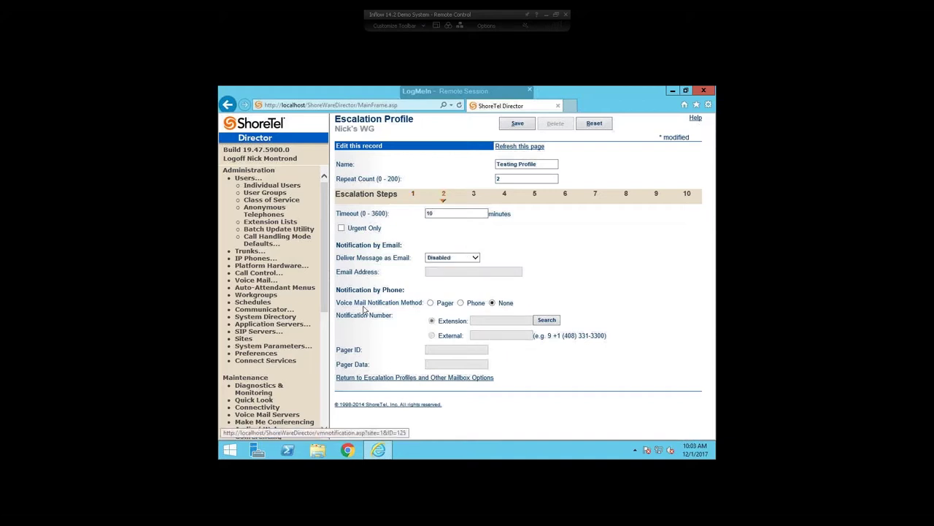
pyautogui.doubleClick(429, 213)
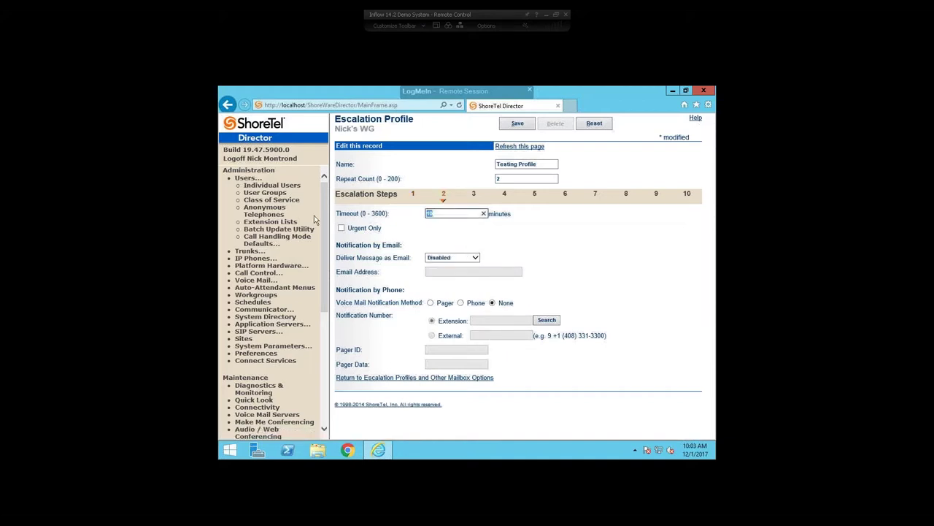
pyautogui.write('3')
pyautogui.click(473, 258)
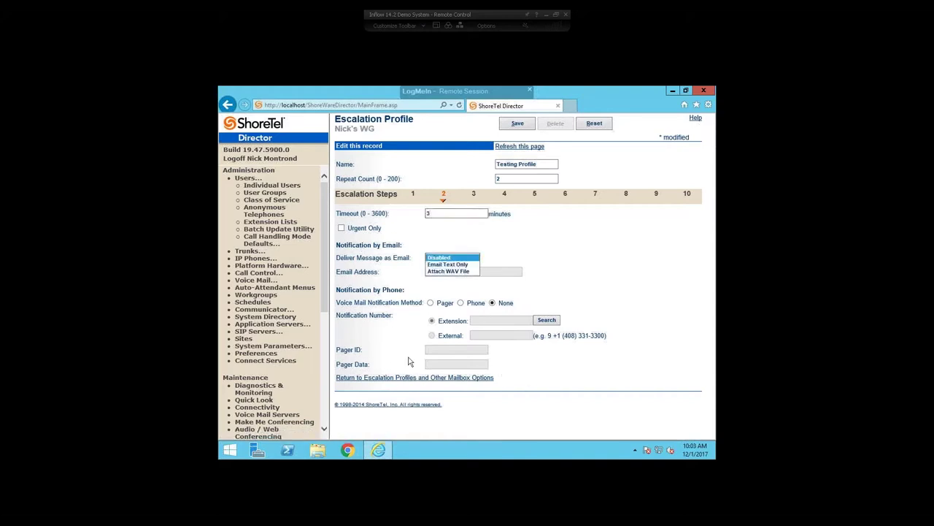
pyautogui.click(448, 265)
pyautogui.click(472, 272)
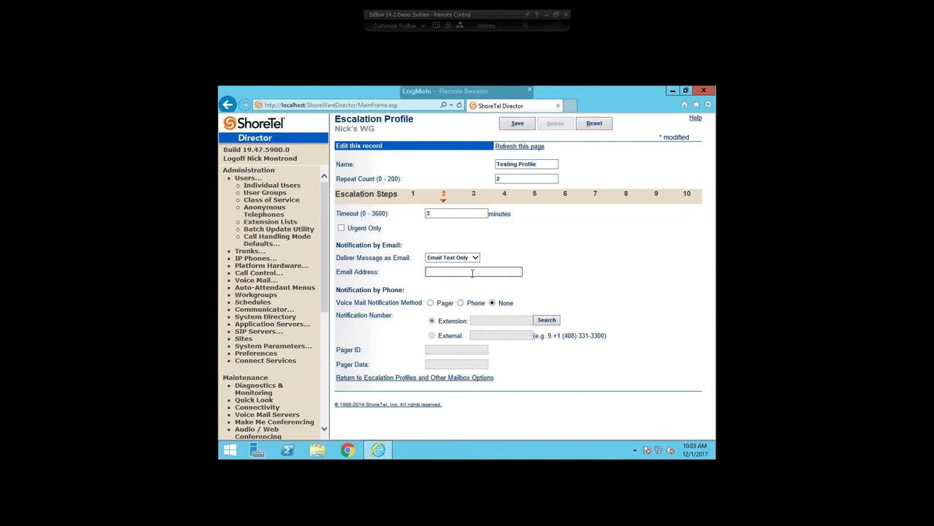
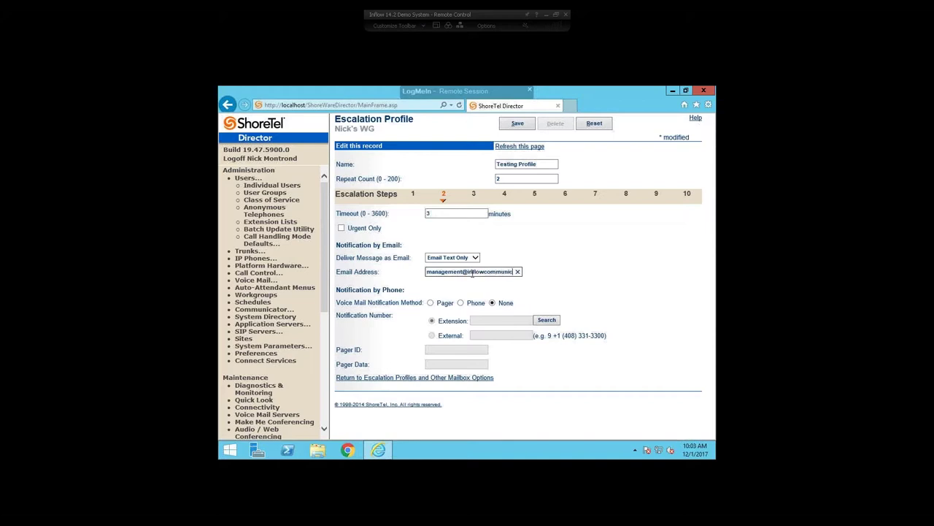
# Turn on Phone notification for step 2 with an External notification number.
pyautogui.click(460, 302)
pyautogui.click(441, 338)
pyautogui.click(484, 335)
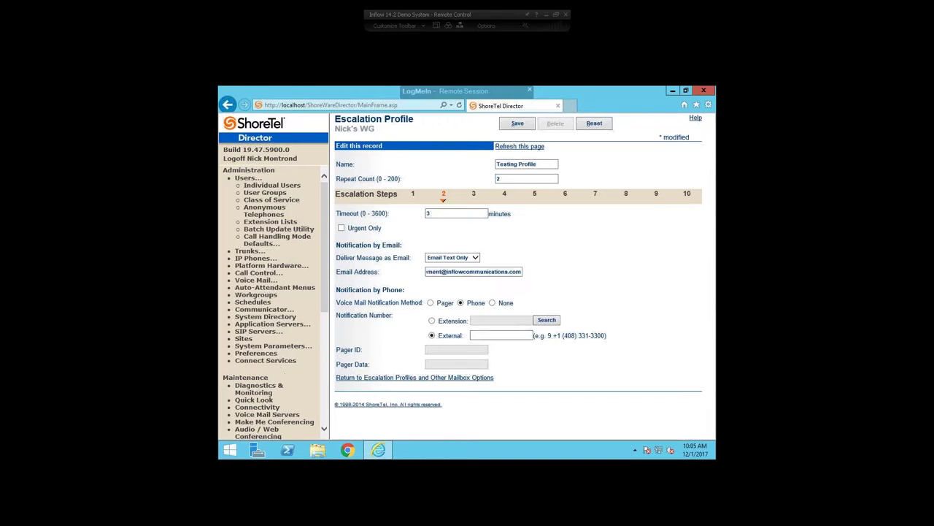
pyautogui.scroll(-5, 292, 376)
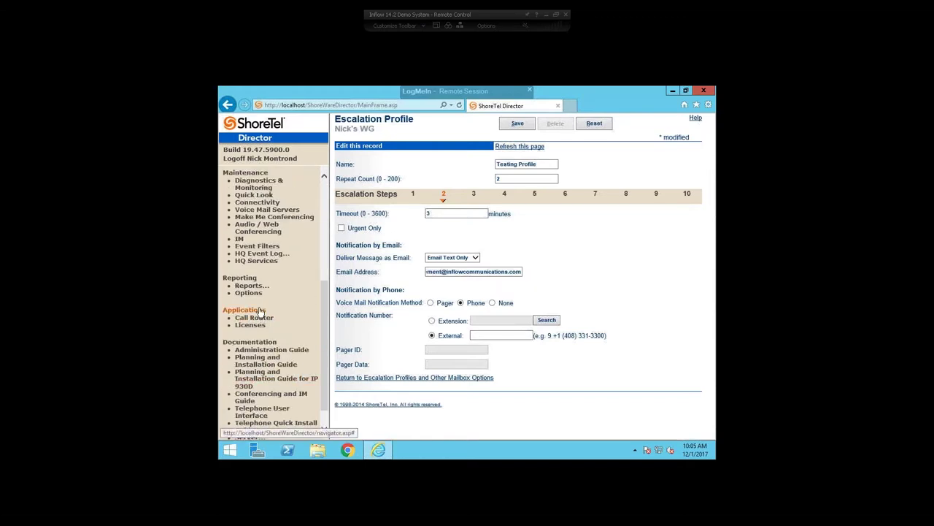
# Go to Maintenance > Event Filters, leaving the unsaved escalation profile behind.
pyautogui.scroll(1, 267, 280)
pyautogui.click(257, 287)
pyautogui.click(409, 269)
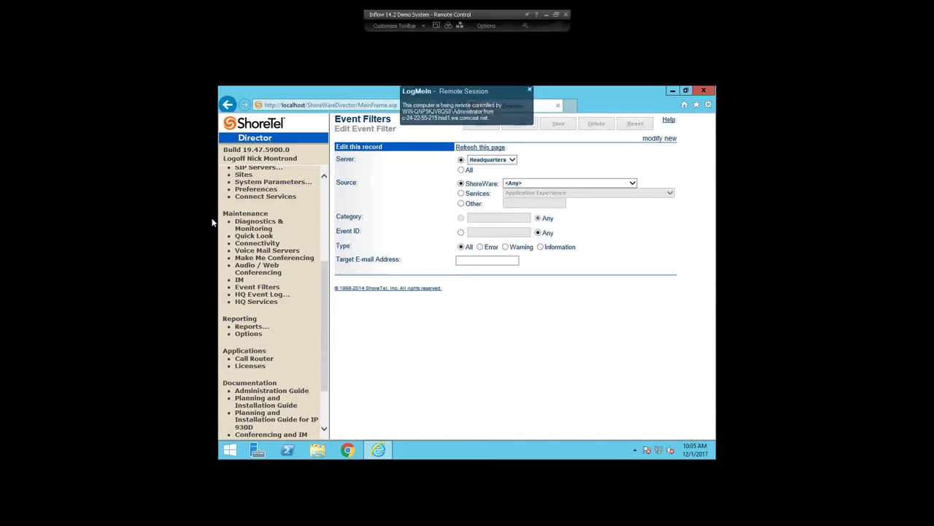
# Reload Event Filters and set the filter's Server option to All.
pyautogui.click(255, 288)
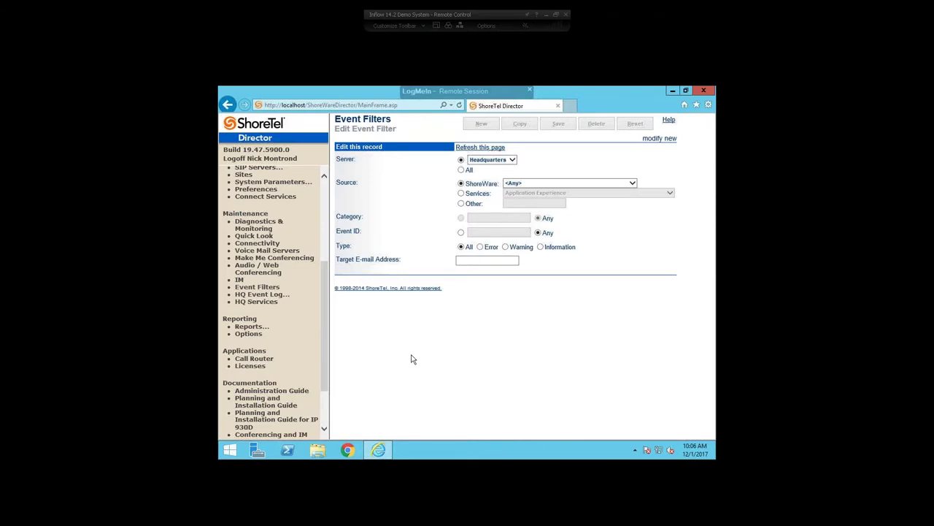
pyautogui.click(462, 170)
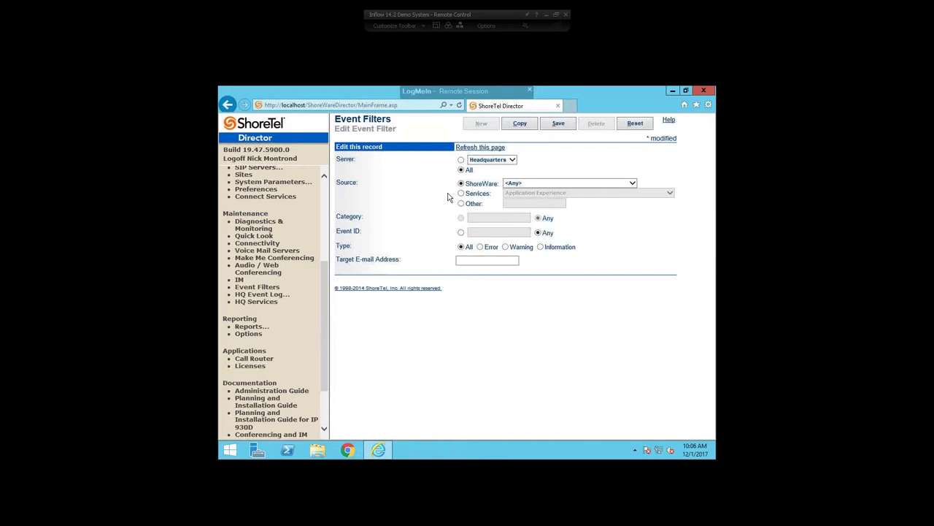
pyautogui.click(530, 184)
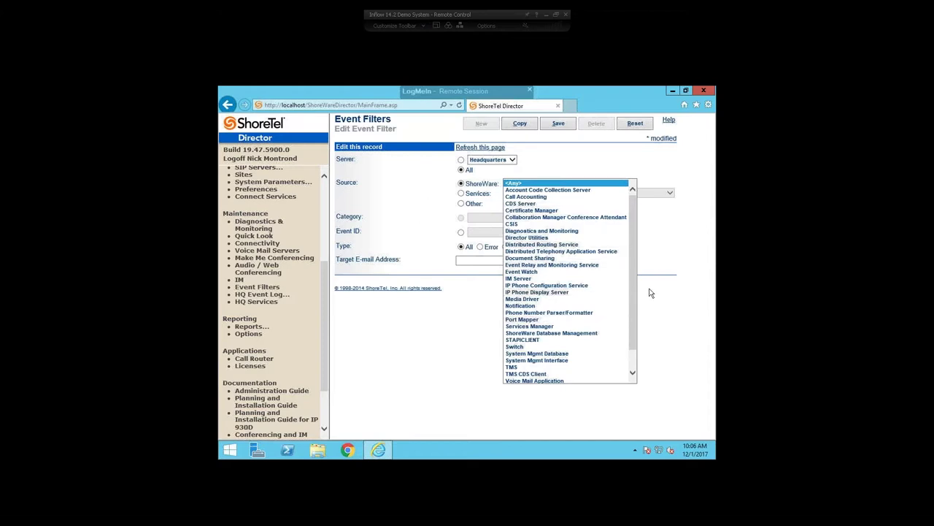
pyautogui.moveTo(633, 281); pyautogui.dragTo(635, 355)
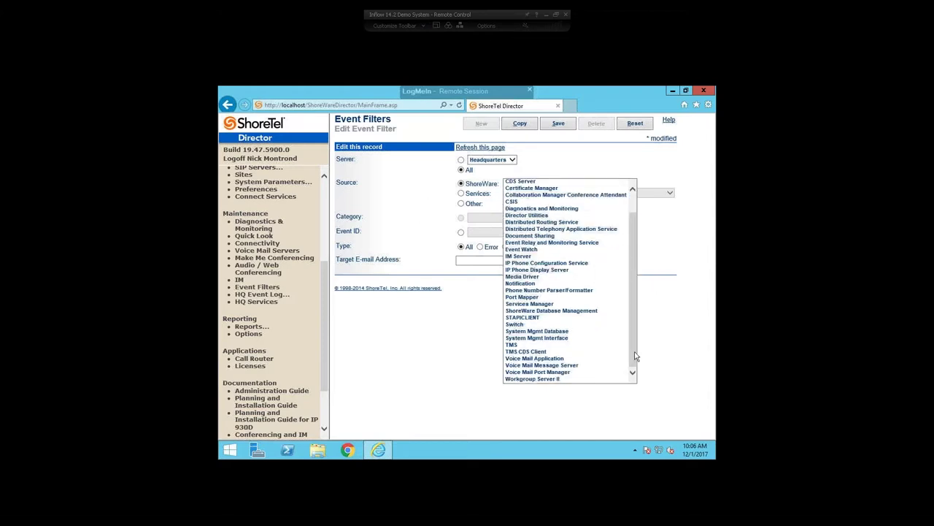
pyautogui.click(388, 210)
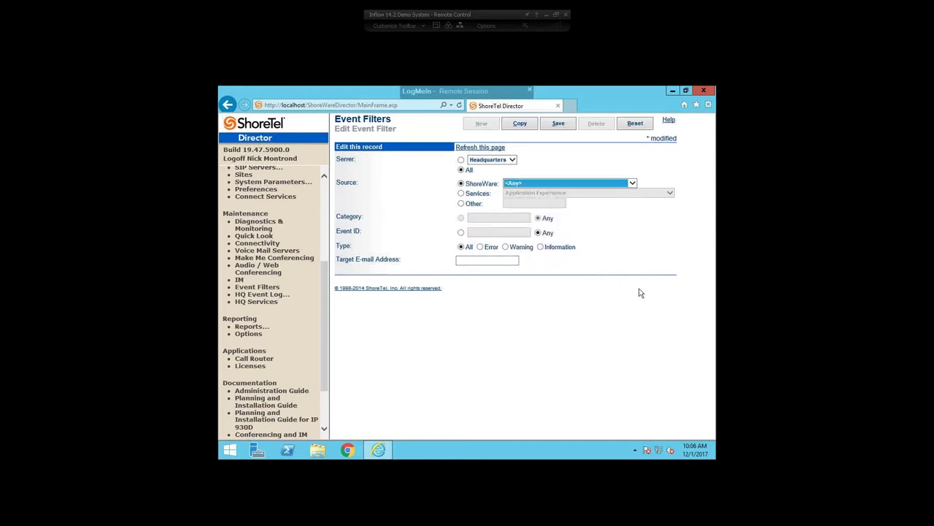
pyautogui.click(501, 198)
pyautogui.tripleClick(364, 231)
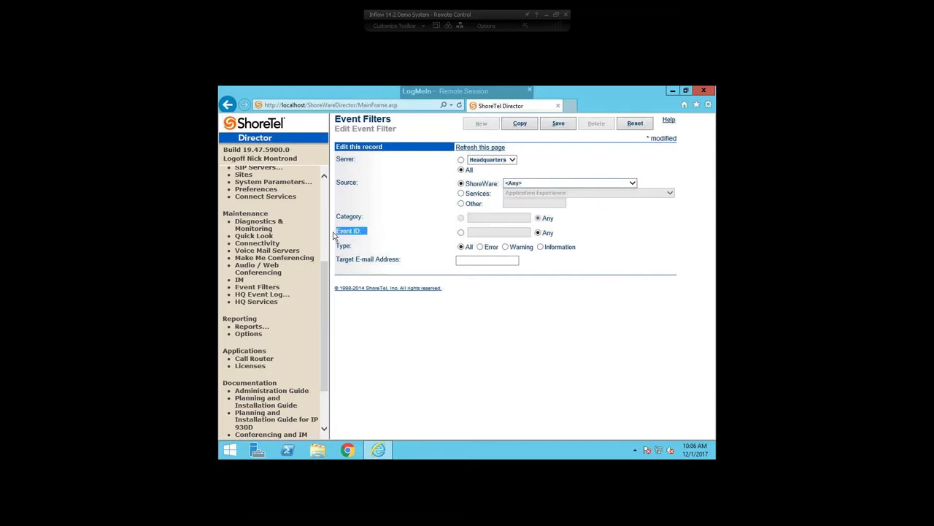
pyautogui.click(388, 235)
# Browse Windows service sources, then revert the source to ShoreWare and choose a specific Event ID.
pyautogui.click(462, 195)
pyautogui.click(542, 195)
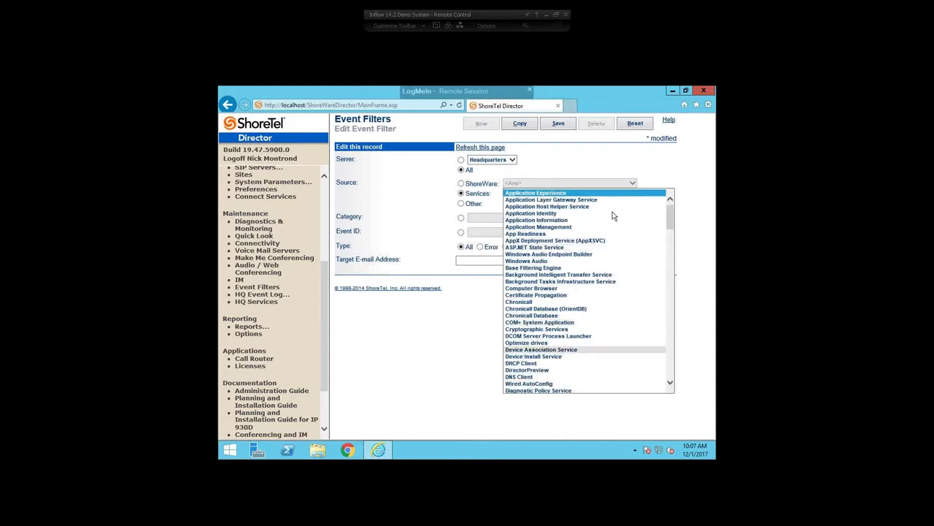
pyautogui.scroll(-1, 668, 312)
pyautogui.scroll(-20, 667, 312)
pyautogui.scroll(20, 648, 317)
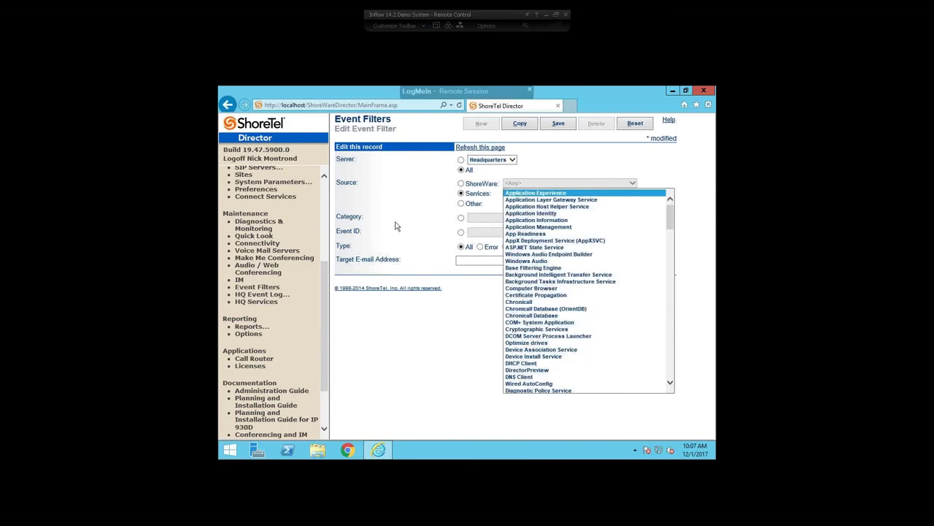
pyautogui.click(406, 203)
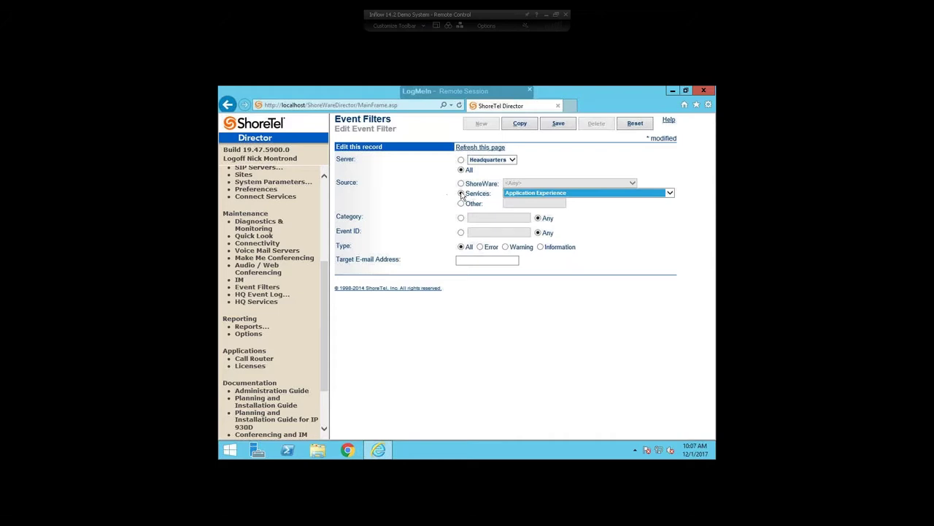
pyautogui.click(523, 205)
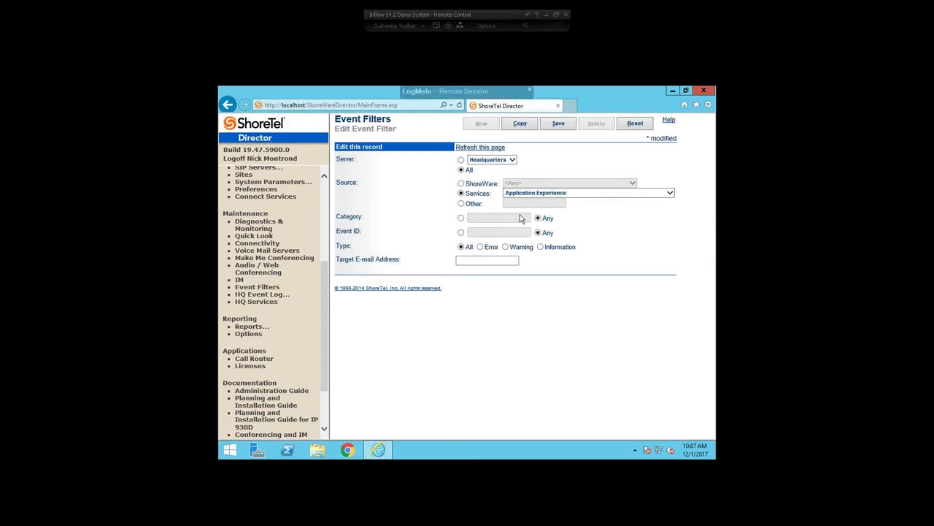
pyautogui.click(461, 184)
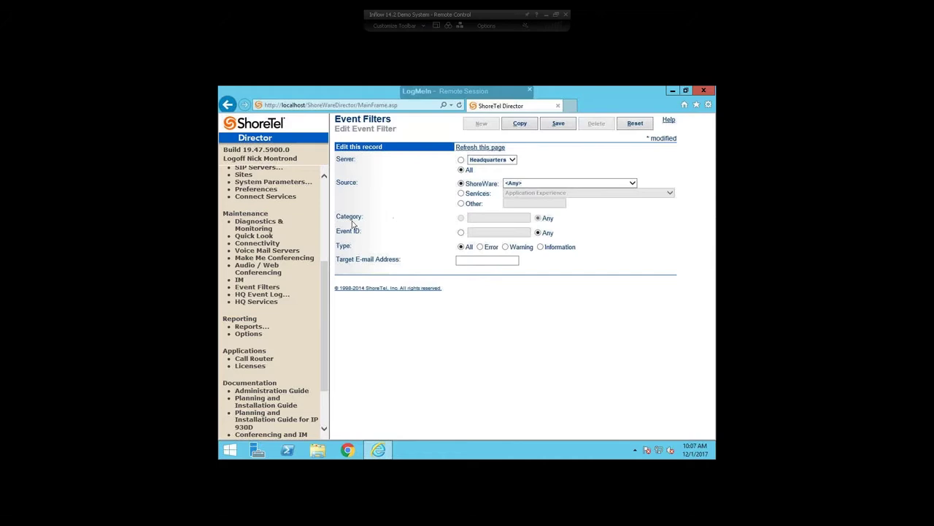
pyautogui.click(461, 232)
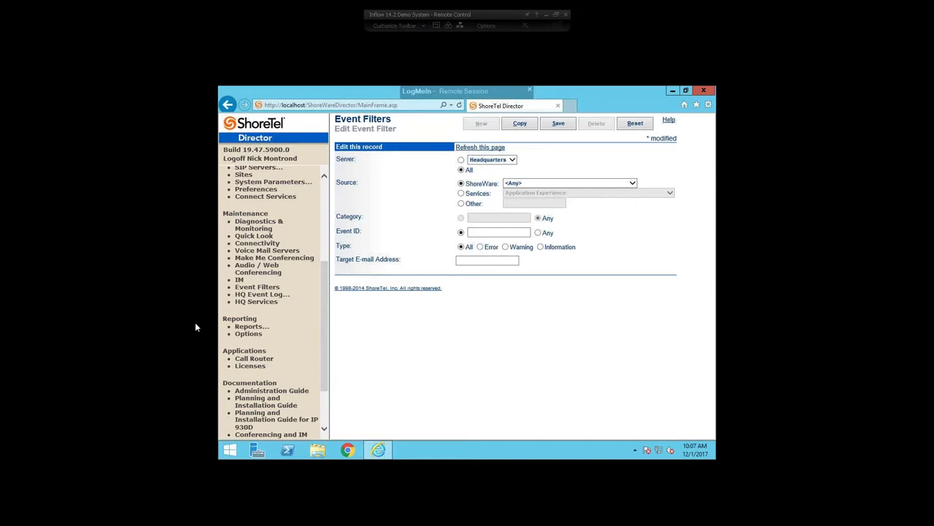
# Launch Windows Event Viewer, open the Application log (25,103 events), then maximize and minimize it.
pyautogui.click(229, 449)
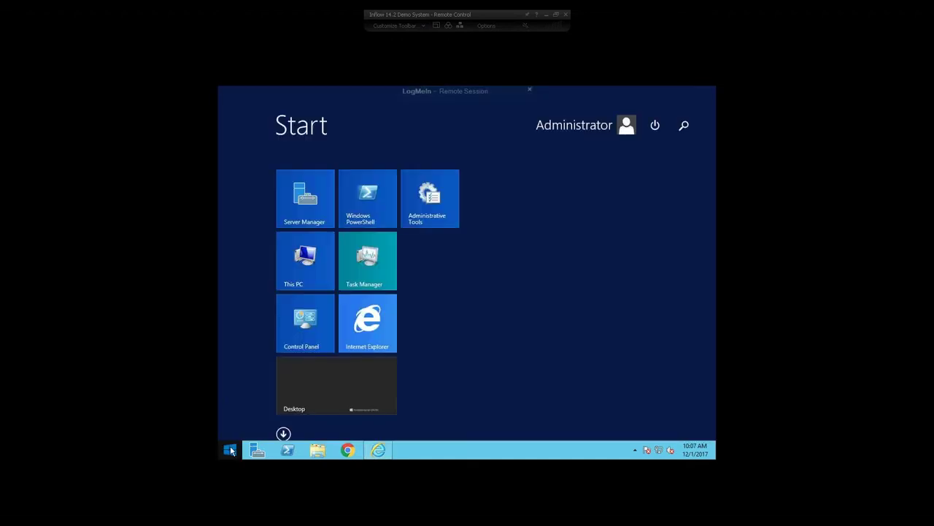
pyautogui.write('event viewer')
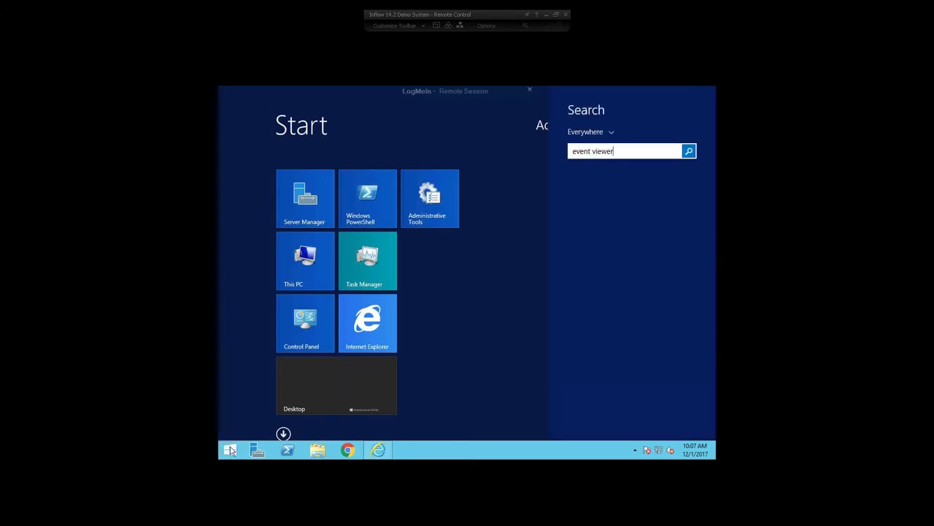
pyautogui.click(583, 183)
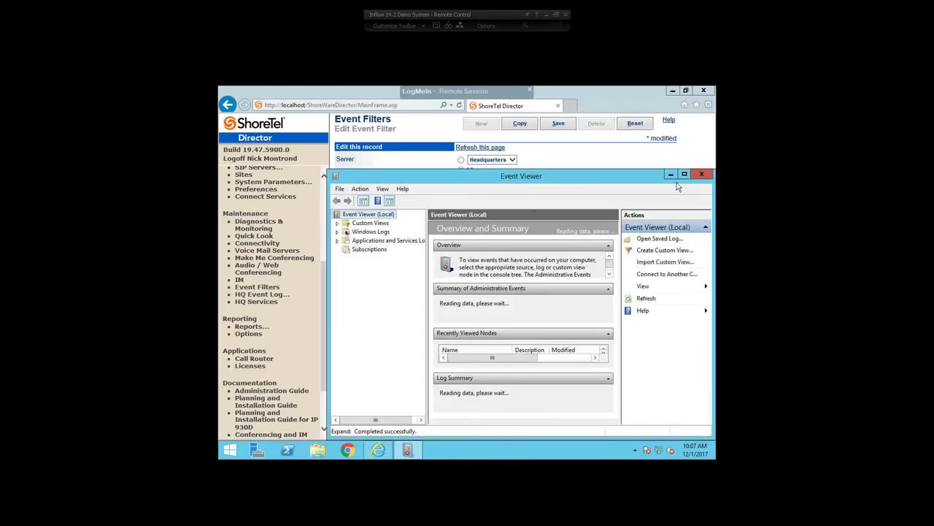
pyautogui.click(338, 231)
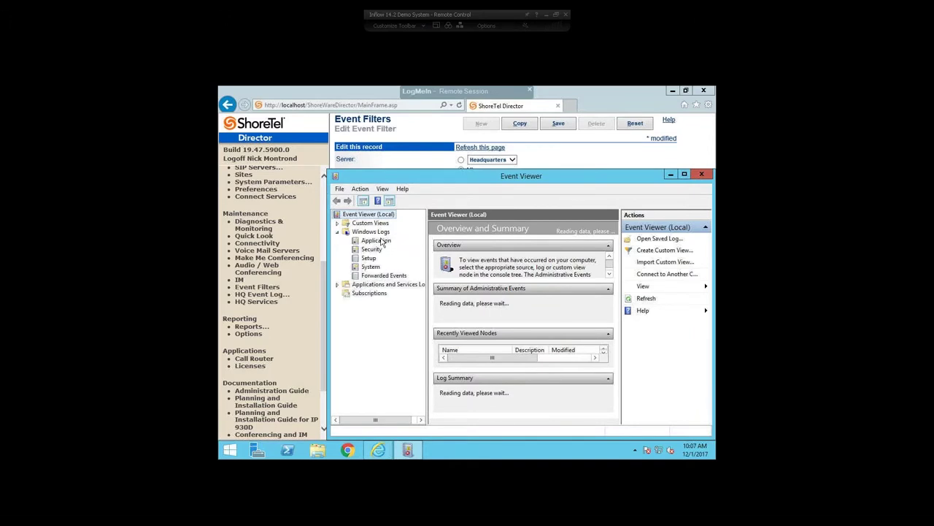
pyautogui.click(378, 242)
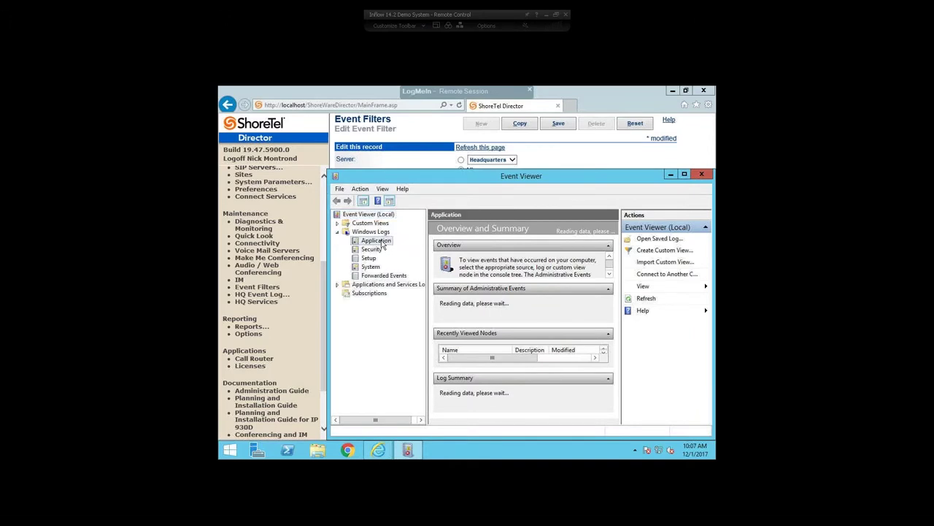
pyautogui.click(684, 175)
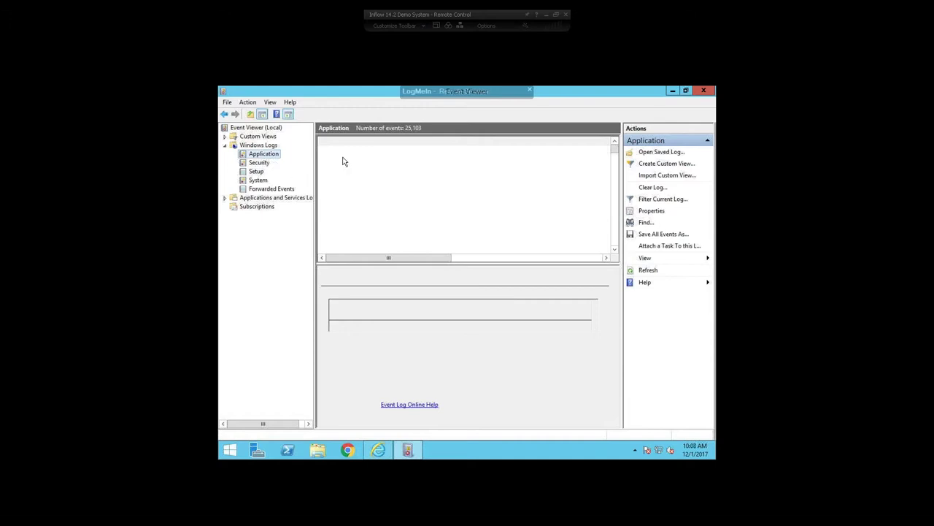
pyautogui.click(674, 92)
# Enter Event ID 1319 and the recipient's e-mail address as the filter's target.
pyautogui.click(499, 232)
pyautogui.write('1319')
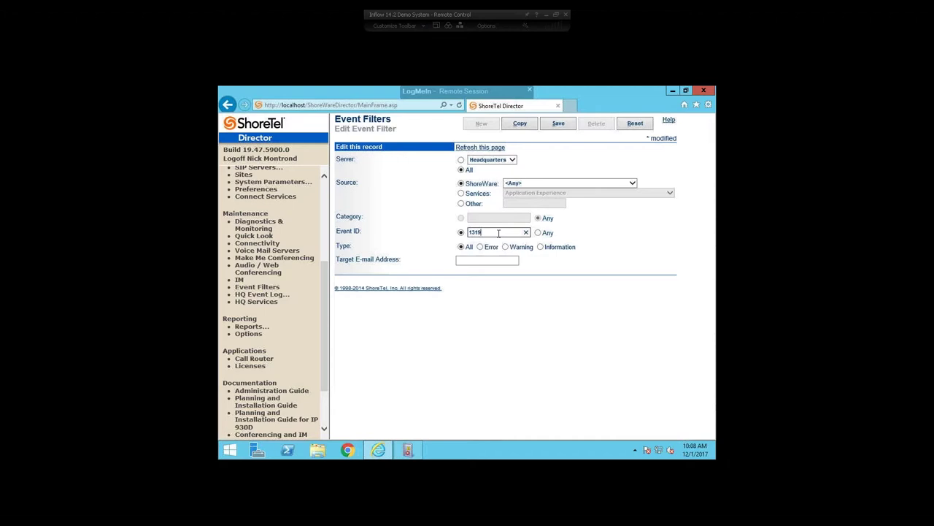
pyautogui.press('Tab')
pyautogui.hotkey('shift', 'Tab')
pyautogui.click(468, 234)
pyautogui.click(479, 261)
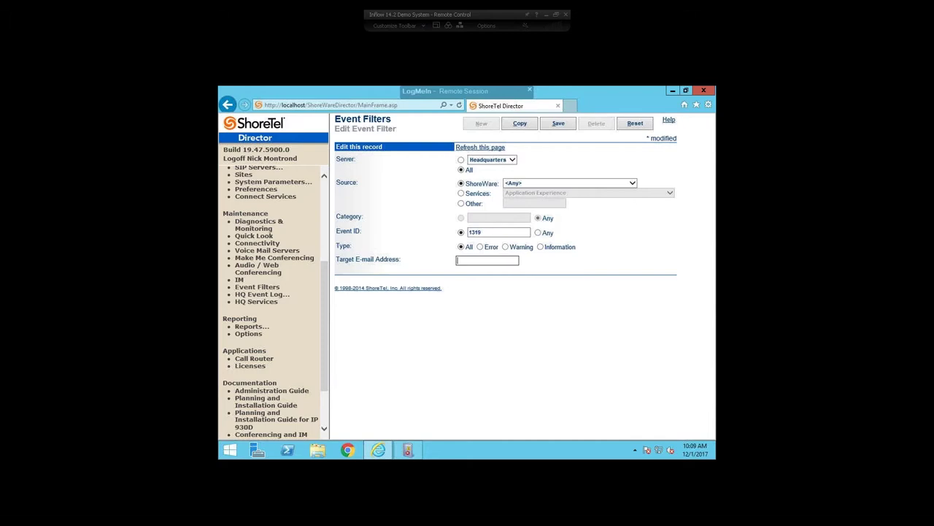
# Filter the Application log to Critical, Error and Warning events with event source ShoreWare.
pyautogui.click(406, 449)
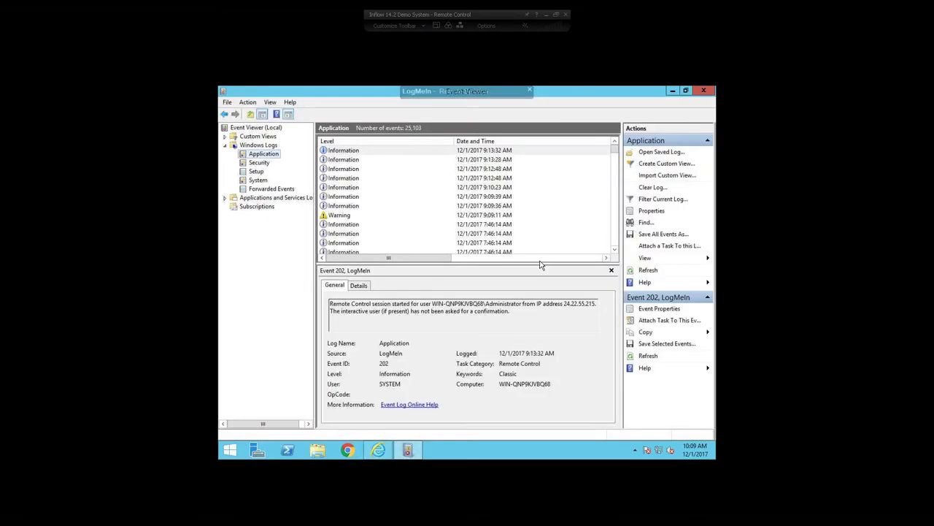
pyautogui.moveTo(385, 259); pyautogui.dragTo(403, 267)
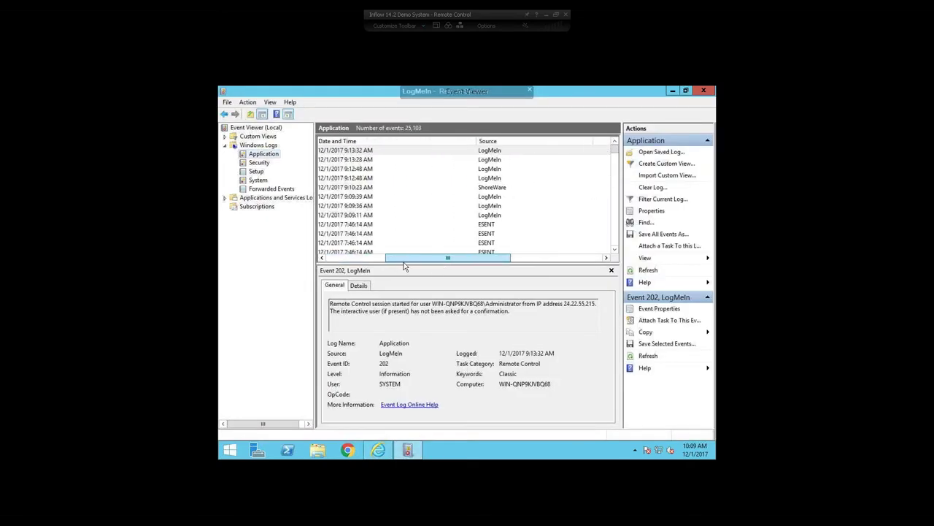
pyautogui.rightClick(263, 155)
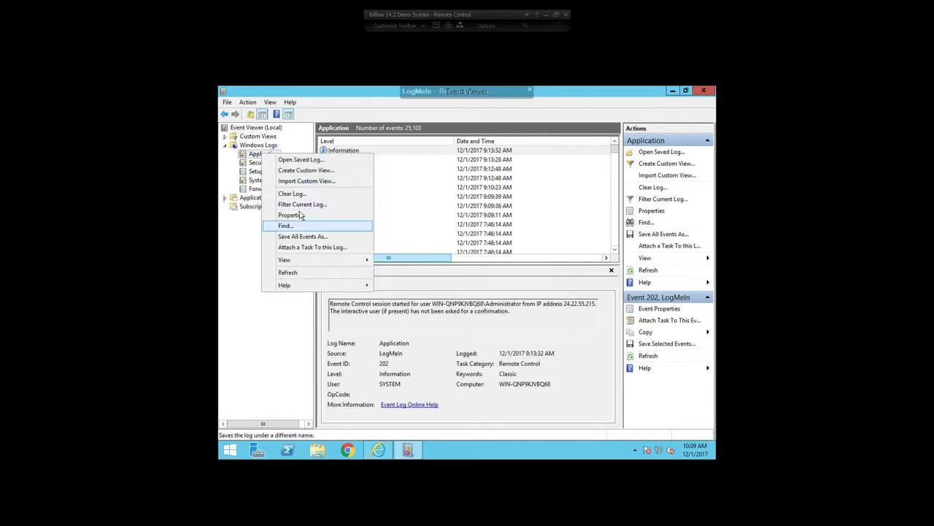
pyautogui.click(300, 207)
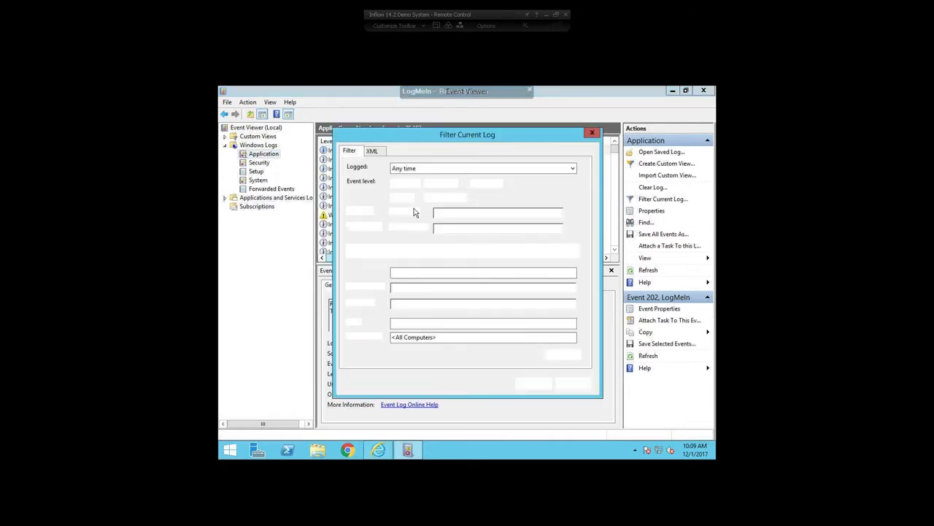
pyautogui.click(394, 183)
pyautogui.click(394, 197)
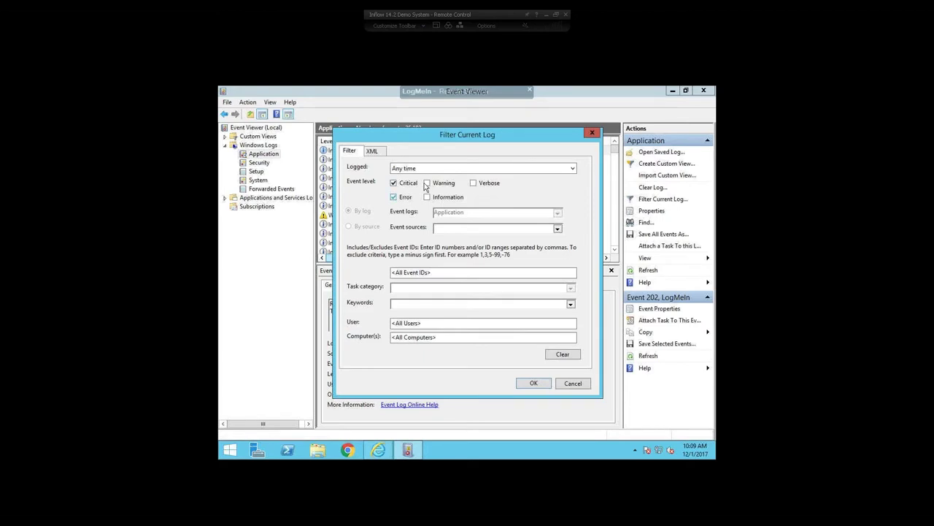
pyautogui.click(427, 184)
pyautogui.write('ShoreWare')
pyautogui.click(532, 382)
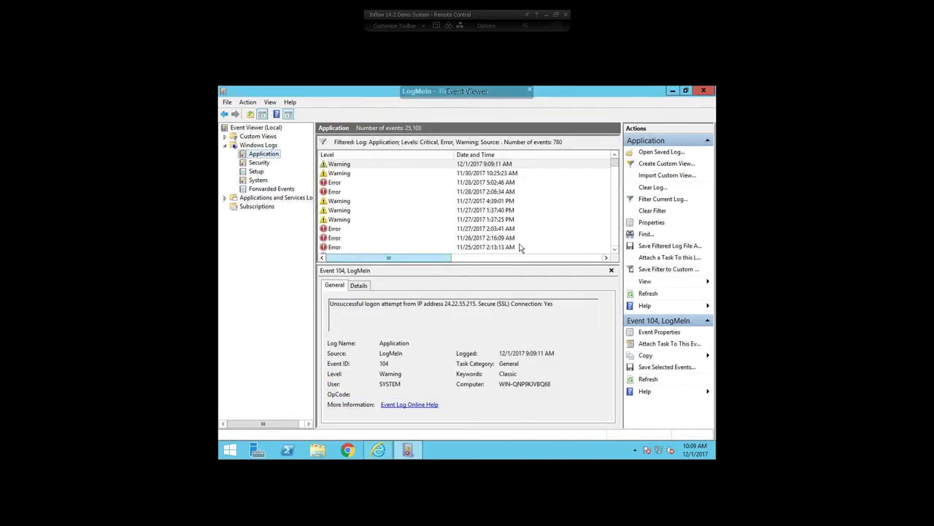
# Browse the filtered events and open the 11/26/2017 ShoreWare Error showing Event ID 1019.
pyautogui.click(342, 191)
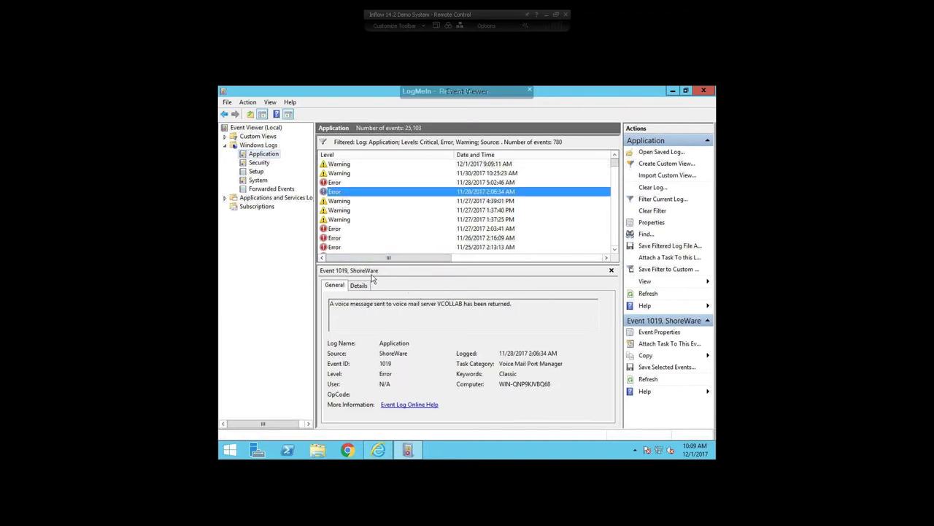
pyautogui.click(372, 267)
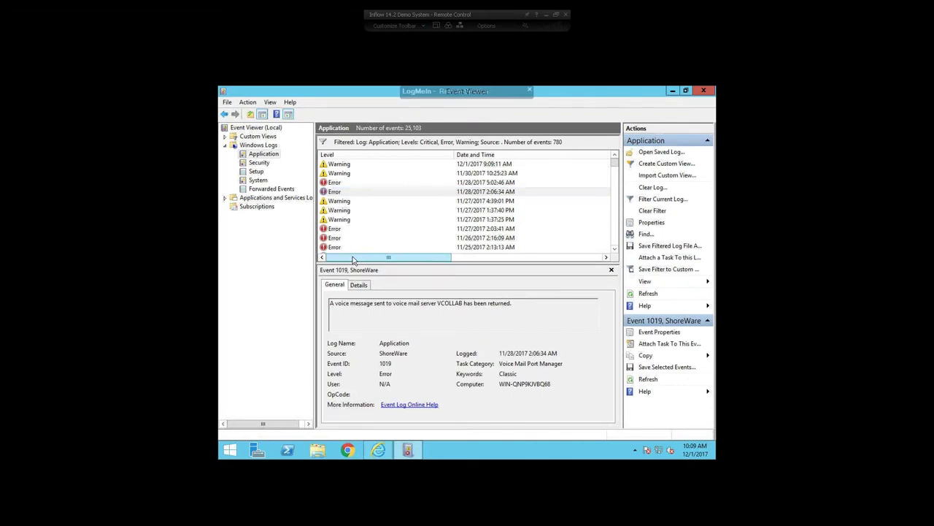
pyautogui.click(341, 164)
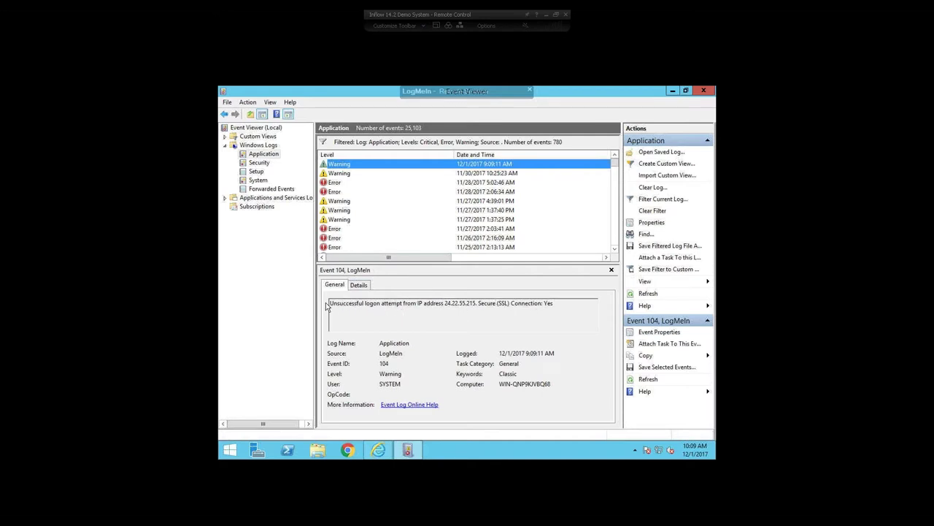
pyautogui.moveTo(330, 304); pyautogui.dragTo(553, 304)
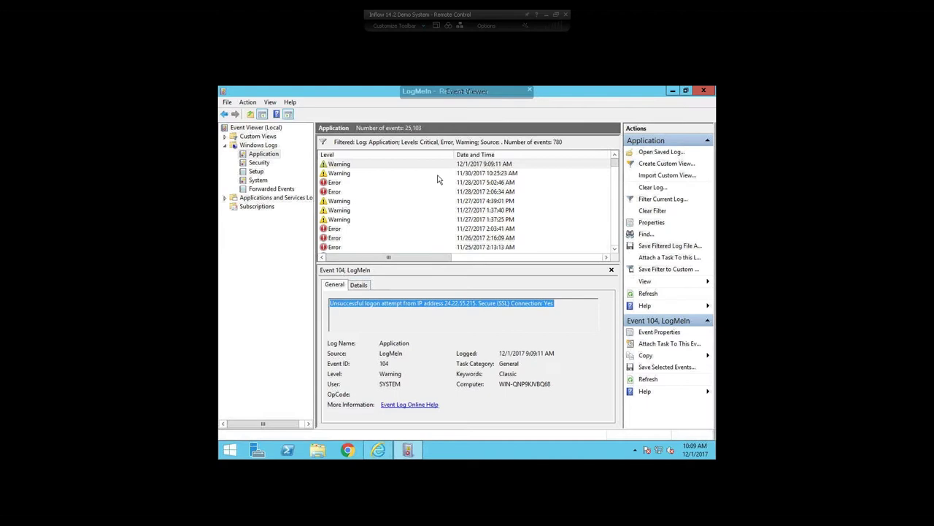
pyautogui.moveTo(425, 259); pyautogui.dragTo(344, 254)
pyautogui.click(337, 239)
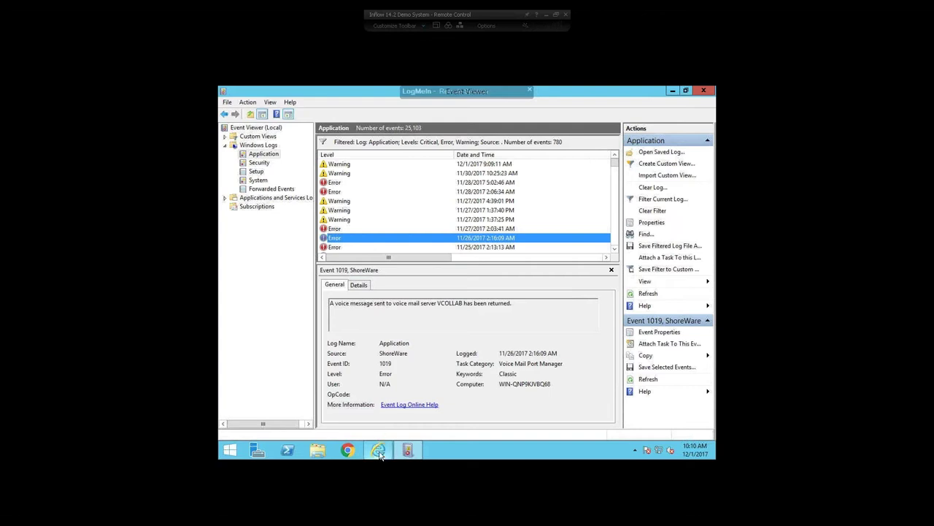
# Replace the filter's Event ID 1319 with 1019 in ShoreTel Director.
pyautogui.moveTo(379, 454)
pyautogui.click(425, 437)
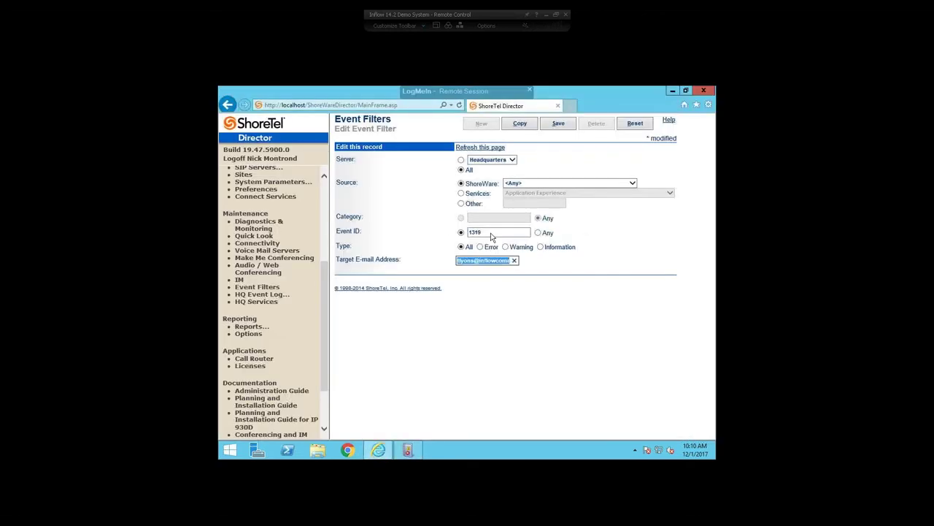
pyautogui.moveTo(488, 232); pyautogui.dragTo(389, 234)
pyautogui.write('1019')
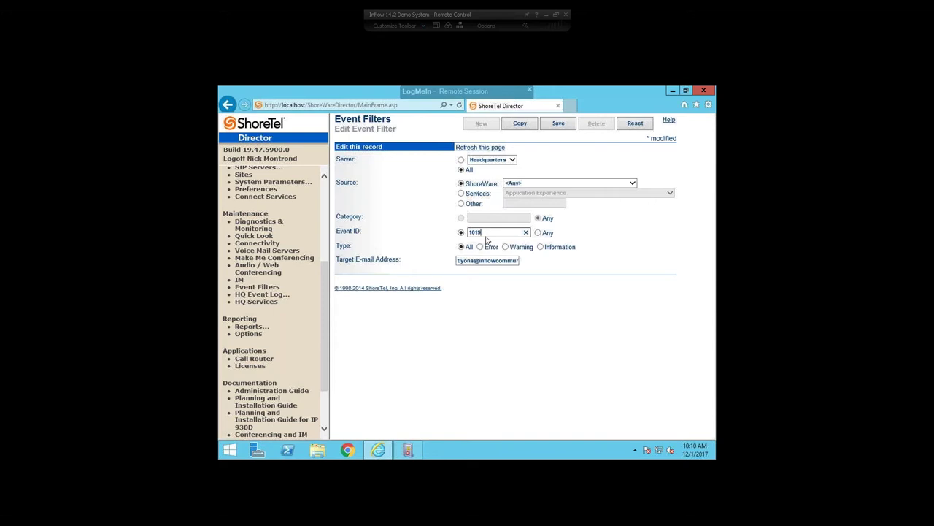
# Replace the filter's Event ID 1019 with 166.
pyautogui.moveTo(490, 233); pyautogui.dragTo(468, 232)
pyautogui.write('1319')
pyautogui.press('BackSpace')
pyautogui.press('BackSpace')
pyautogui.write('42')
pyautogui.press('BackSpace')
pyautogui.press('BackSpace')
pyautogui.press('BackSpace')
pyautogui.write('66')
# Select the target e-mail address, then bring up Windows Event Viewer showing ShoreWare event 1019.
pyautogui.tripleClick(460, 263)
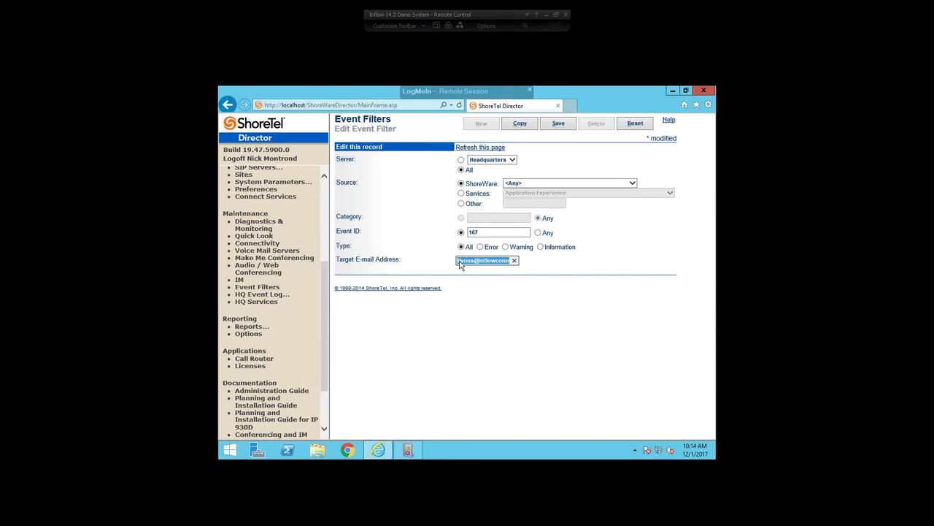
pyautogui.click(408, 450)
pyautogui.moveTo(430, 259); pyautogui.dragTo(592, 229)
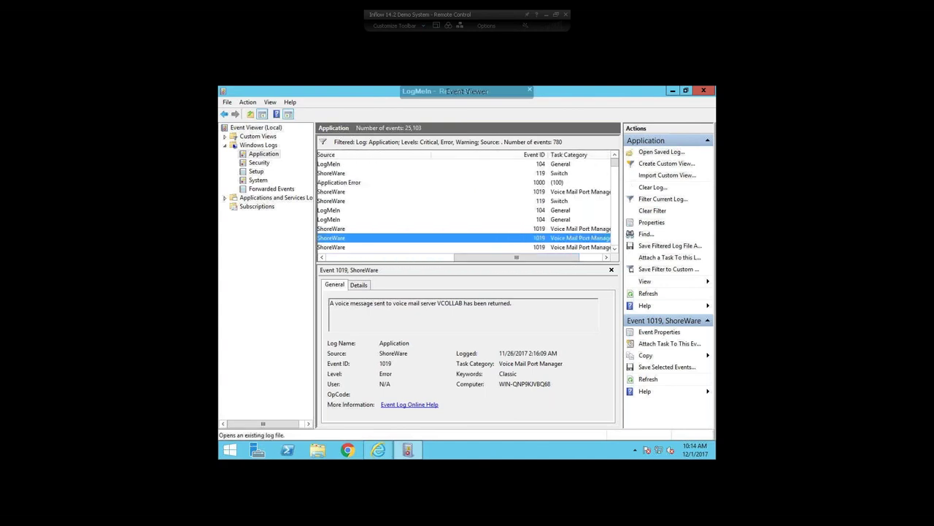
# Look up ShoreWare TMS event 233 in Event Viewer and enter 233 as the filter's Event ID.
pyautogui.moveTo(617, 166); pyautogui.dragTo(615, 201)
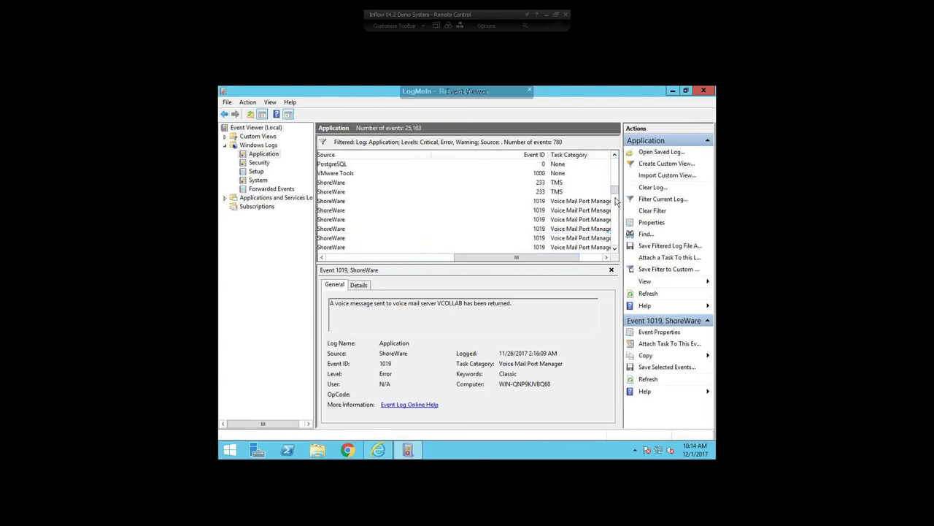
pyautogui.click(519, 183)
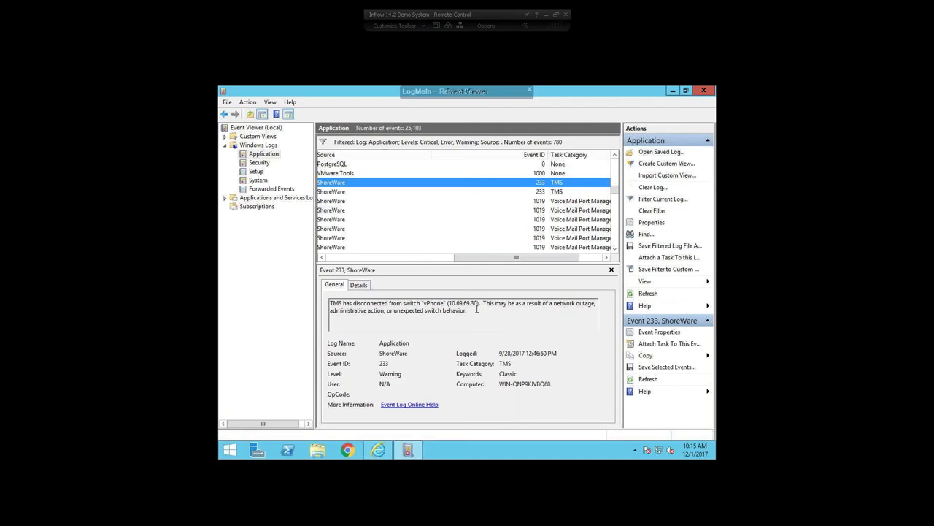
pyautogui.click(379, 451)
pyautogui.hotkey('shift', 'Tab')
pyautogui.write('233')
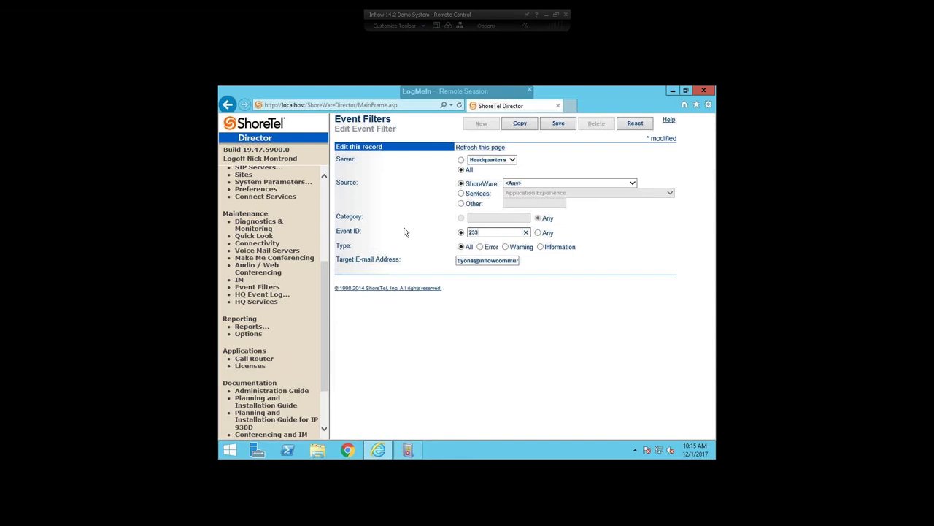